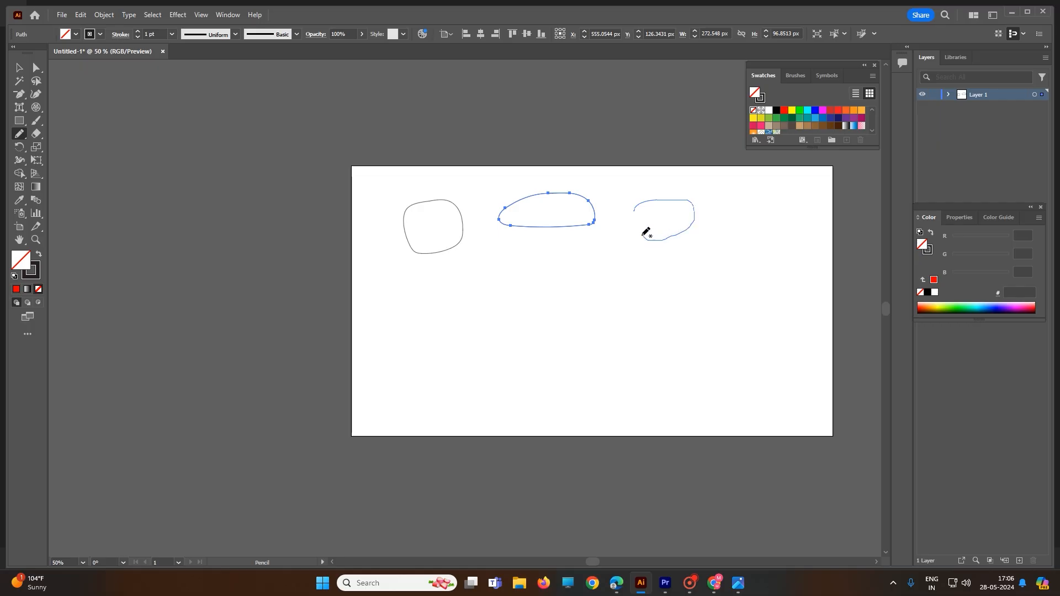
- Draw four more freehand outlines with the Pencil tool around the middle and lower part of the artboard
{"action": "mouse_move", "coordinate": [549, 252]}
{"action": "left_mouse_down"}
{"action": "mouse_move", "coordinate": [608, 248]}
{"action": "mouse_move", "coordinate": [618, 267]}
{"action": "mouse_move", "coordinate": [541, 284]}
{"action": "mouse_move", "coordinate": [543, 256]}
{"action": "left_mouse_up"}
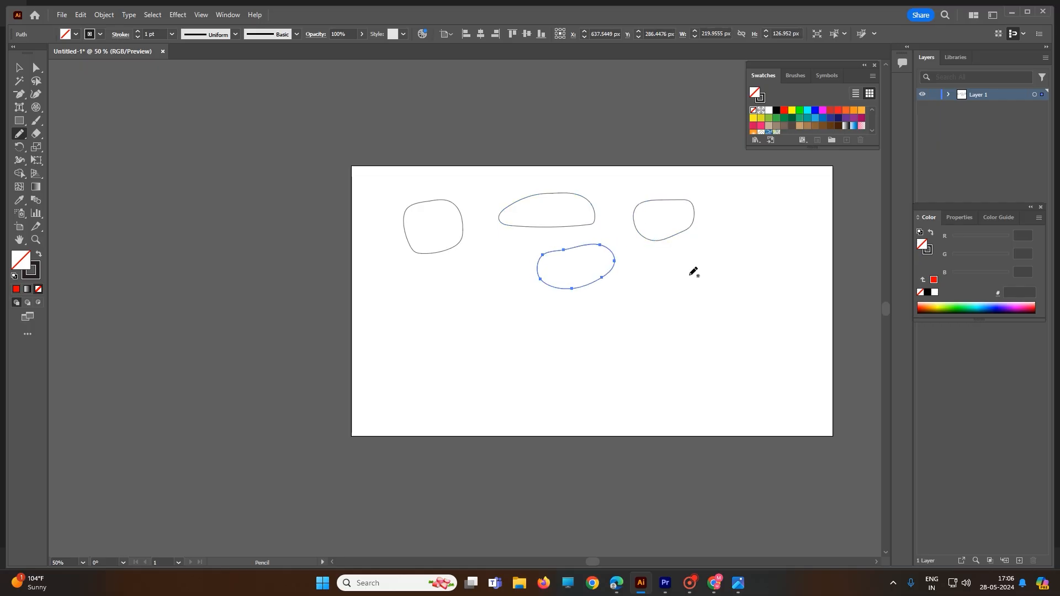
{"action": "mouse_move", "coordinate": [690, 276]}
{"action": "left_mouse_down"}
{"action": "mouse_move", "coordinate": [677, 333]}
{"action": "mouse_move", "coordinate": [725, 298]}
{"action": "mouse_move", "coordinate": [693, 276]}
{"action": "mouse_move", "coordinate": [590, 316]}
{"action": "mouse_move", "coordinate": [582, 350]}
{"action": "mouse_move", "coordinate": [645, 298]}
{"action": "left_mouse_up"}
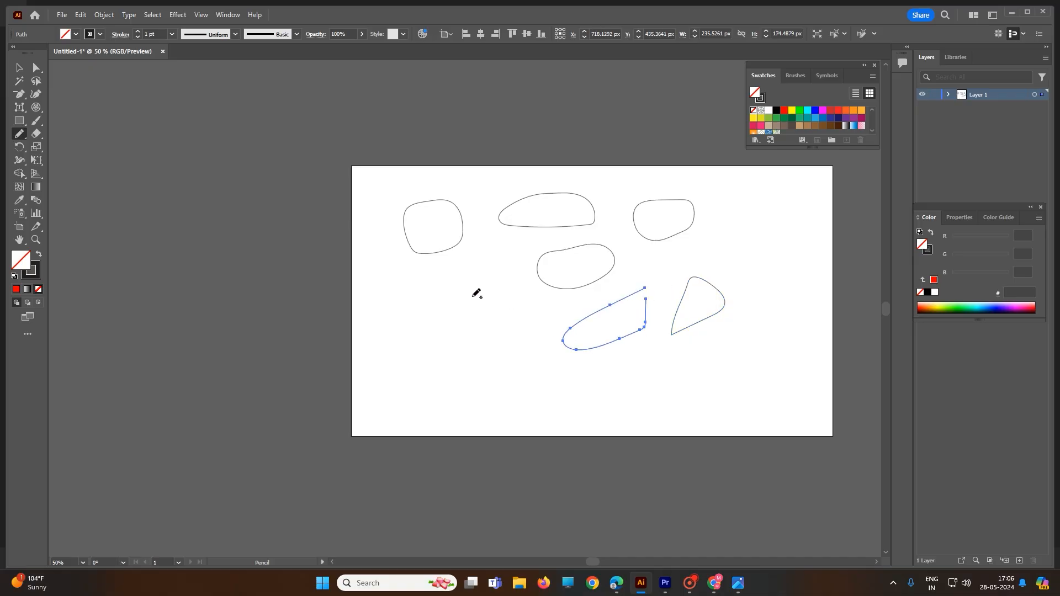
{"action": "mouse_move", "coordinate": [476, 293]}
{"action": "left_mouse_down"}
{"action": "mouse_move", "coordinate": [512, 298]}
{"action": "mouse_move", "coordinate": [495, 293]}
{"action": "left_mouse_up"}
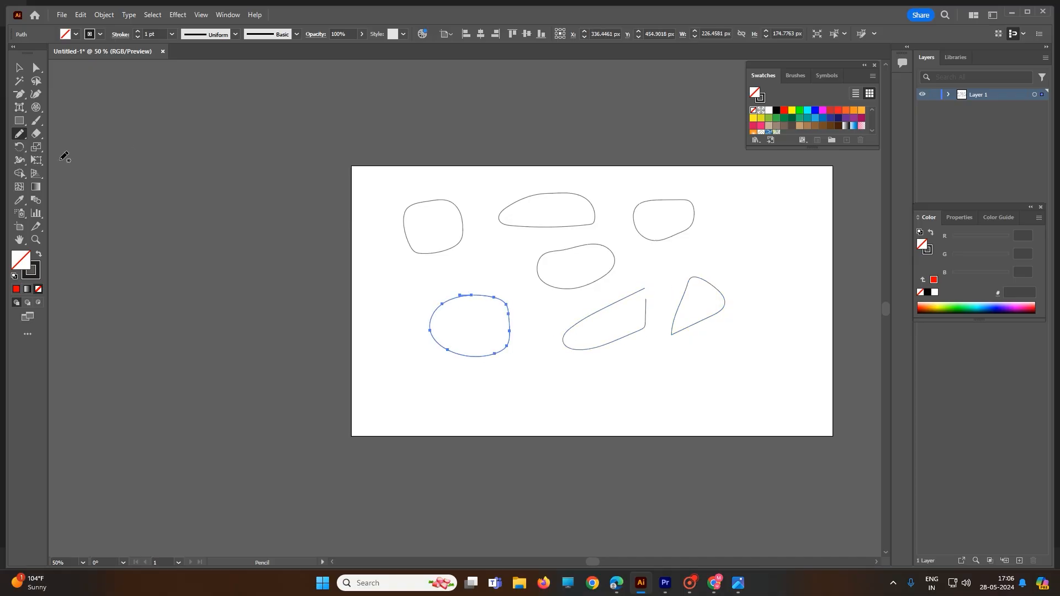
- Draw a rectangle, an inverted triangle, a circle and a hexagon around the pencil outlines with the Shaper tool
{"action": "left_click", "coordinate": [23, 133]}
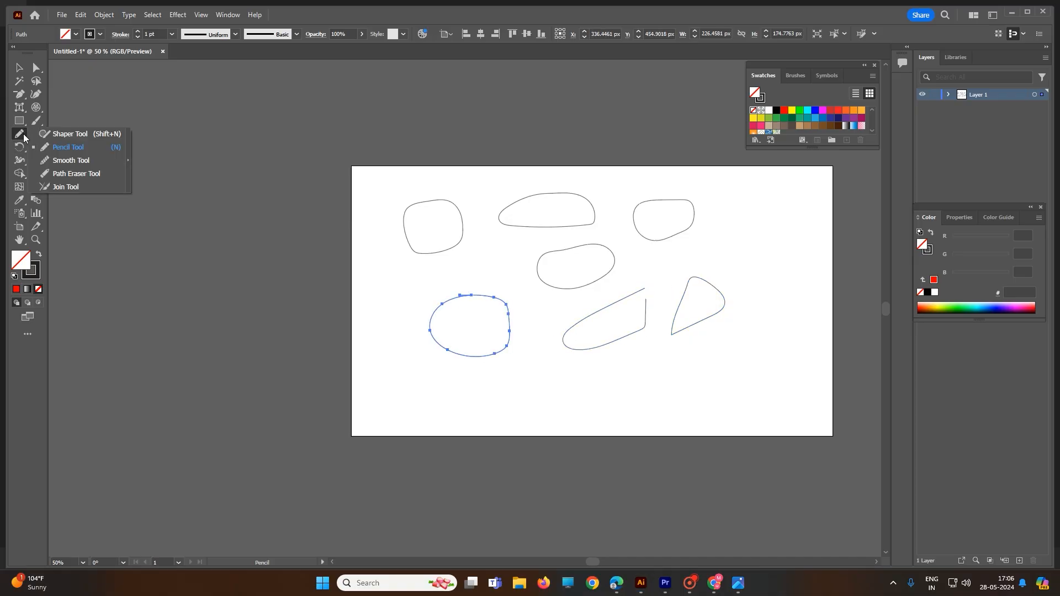
{"action": "left_click", "coordinate": [64, 134]}
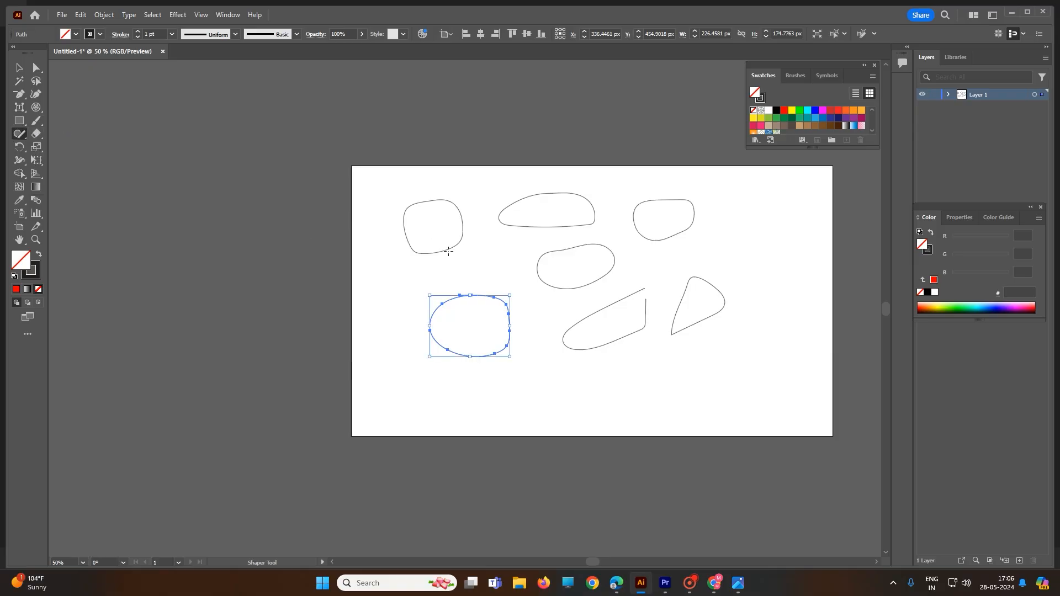
{"action": "mouse_move", "coordinate": [670, 357]}
{"action": "left_mouse_down"}
{"action": "mouse_move", "coordinate": [731, 349]}
{"action": "mouse_move", "coordinate": [742, 390]}
{"action": "mouse_move", "coordinate": [679, 402]}
{"action": "mouse_move", "coordinate": [667, 356]}
{"action": "left_mouse_up"}
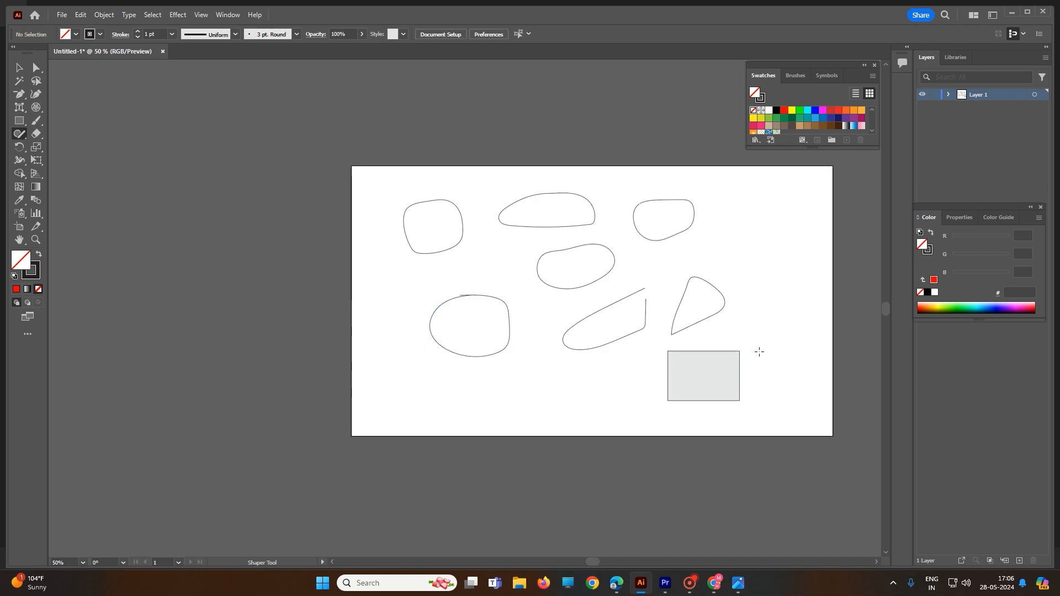
{"action": "mouse_move", "coordinate": [737, 219]}
{"action": "left_mouse_down"}
{"action": "mouse_move", "coordinate": [751, 270]}
{"action": "mouse_move", "coordinate": [764, 213]}
{"action": "mouse_move", "coordinate": [738, 217]}
{"action": "left_mouse_up"}
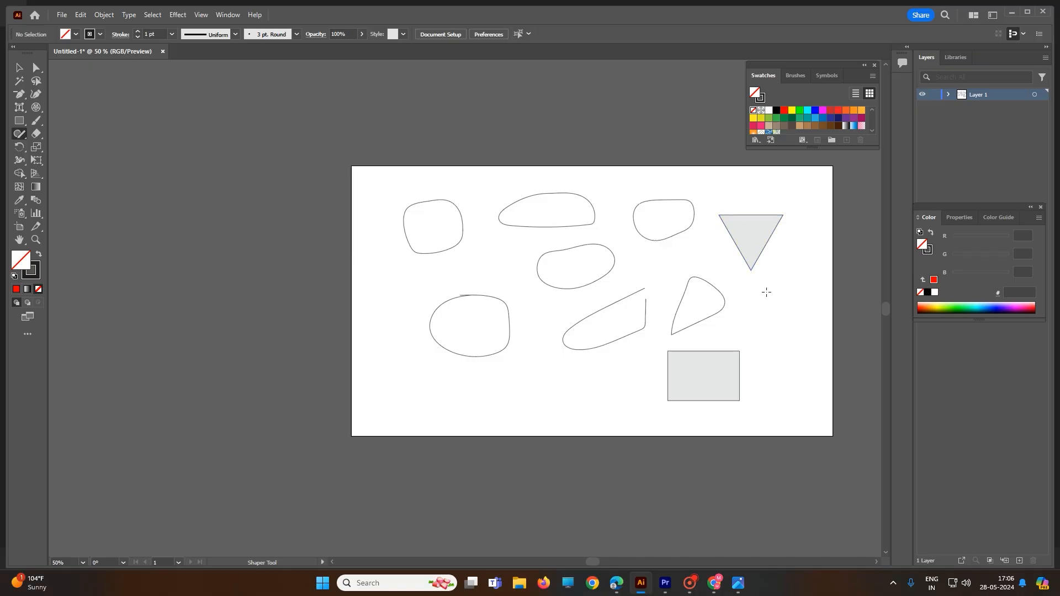
{"action": "mouse_move", "coordinate": [768, 292]}
{"action": "left_mouse_down"}
{"action": "mouse_move", "coordinate": [805, 298]}
{"action": "mouse_move", "coordinate": [788, 343]}
{"action": "mouse_move", "coordinate": [756, 331]}
{"action": "mouse_move", "coordinate": [769, 293]}
{"action": "left_mouse_up"}
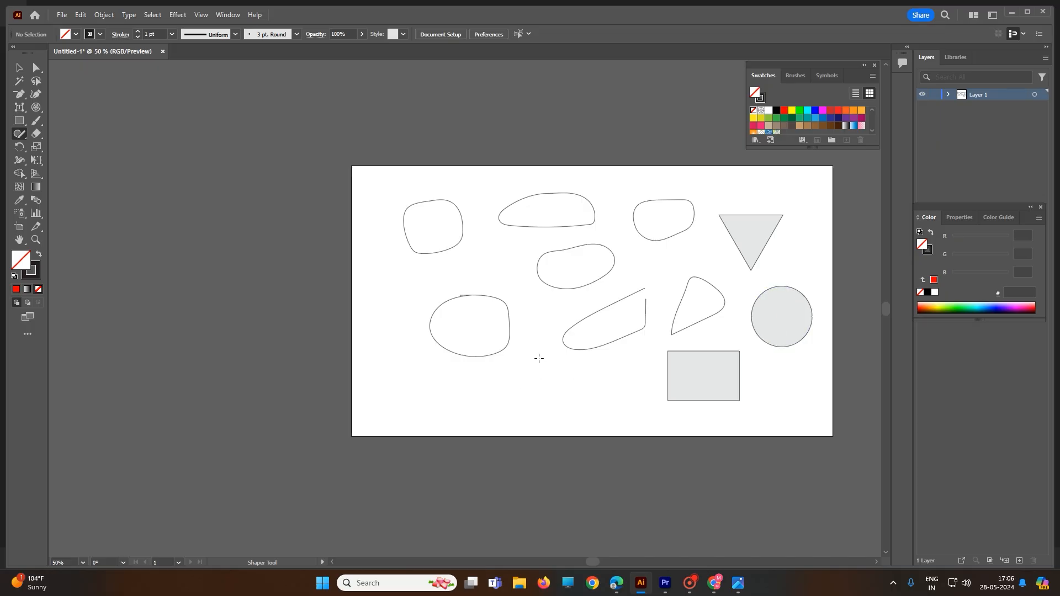
{"action": "left_click_drag", "start_coordinate": [539, 359], "coordinate": [499, 390]}
{"action": "mouse_move", "coordinate": [506, 432]}
{"action": "left_mouse_down"}
{"action": "mouse_move", "coordinate": [543, 459]}
{"action": "mouse_move", "coordinate": [566, 425]}
{"action": "mouse_move", "coordinate": [538, 359]}
{"action": "left_mouse_up"}
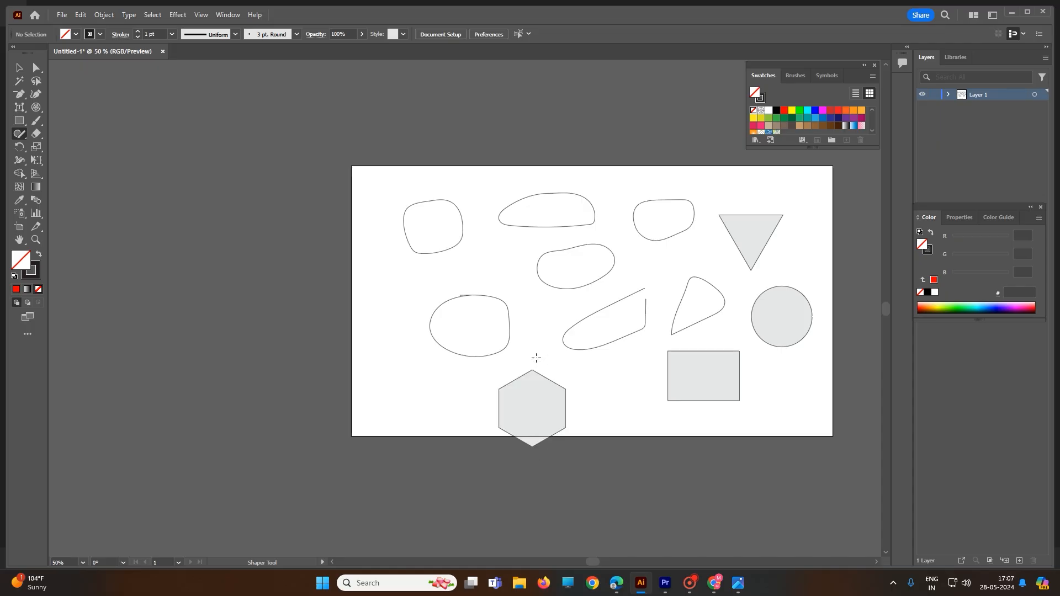
- Add two upright ellipses along the artboard's left side and a rectangle beside the middle pencil outline with the Shaper tool
{"action": "left_click", "coordinate": [21, 137]}
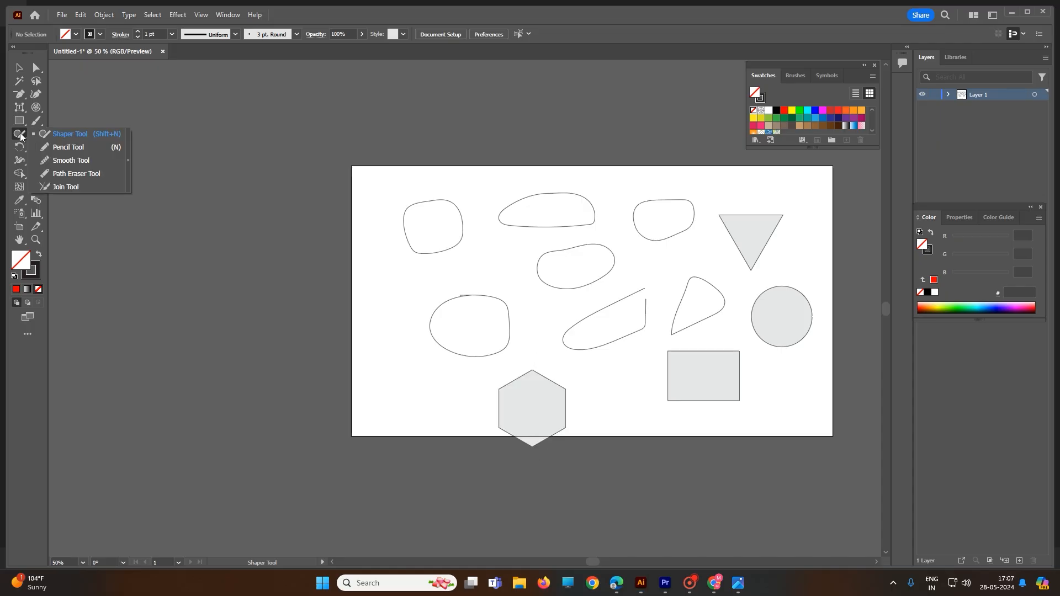
{"action": "left_click", "coordinate": [75, 135]}
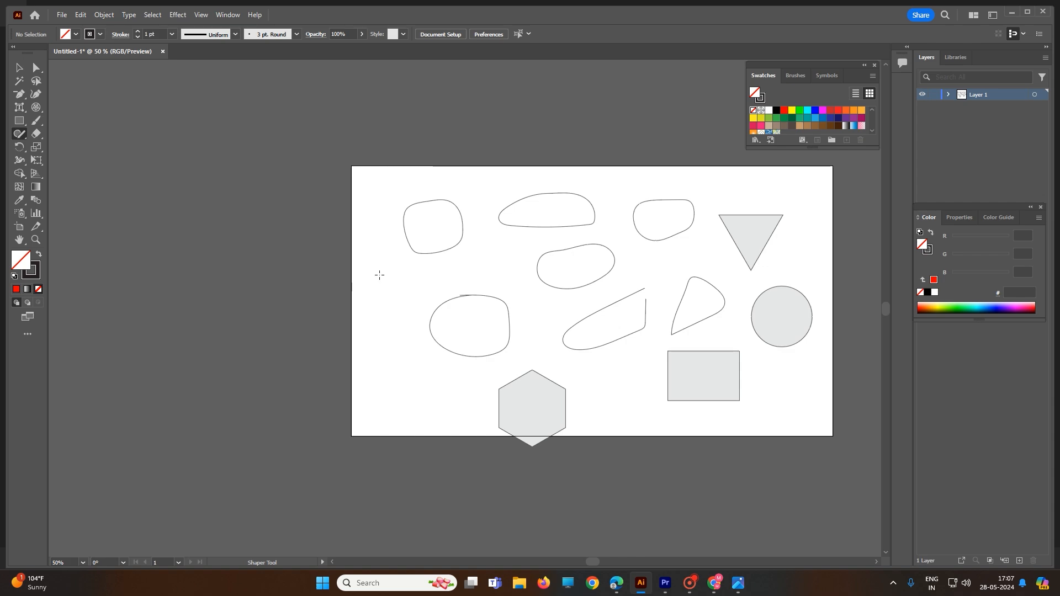
{"action": "mouse_move", "coordinate": [379, 275]}
{"action": "left_mouse_down"}
{"action": "mouse_move", "coordinate": [361, 312]}
{"action": "mouse_move", "coordinate": [392, 328]}
{"action": "mouse_move", "coordinate": [398, 300]}
{"action": "mouse_move", "coordinate": [367, 278]}
{"action": "left_mouse_up"}
{"action": "mouse_move", "coordinate": [397, 358]}
{"action": "left_mouse_down"}
{"action": "mouse_move", "coordinate": [372, 405]}
{"action": "mouse_move", "coordinate": [389, 427]}
{"action": "mouse_move", "coordinate": [396, 365]}
{"action": "mouse_move", "coordinate": [389, 415]}
{"action": "mouse_move", "coordinate": [418, 379]}
{"action": "mouse_move", "coordinate": [394, 359]}
{"action": "left_mouse_up"}
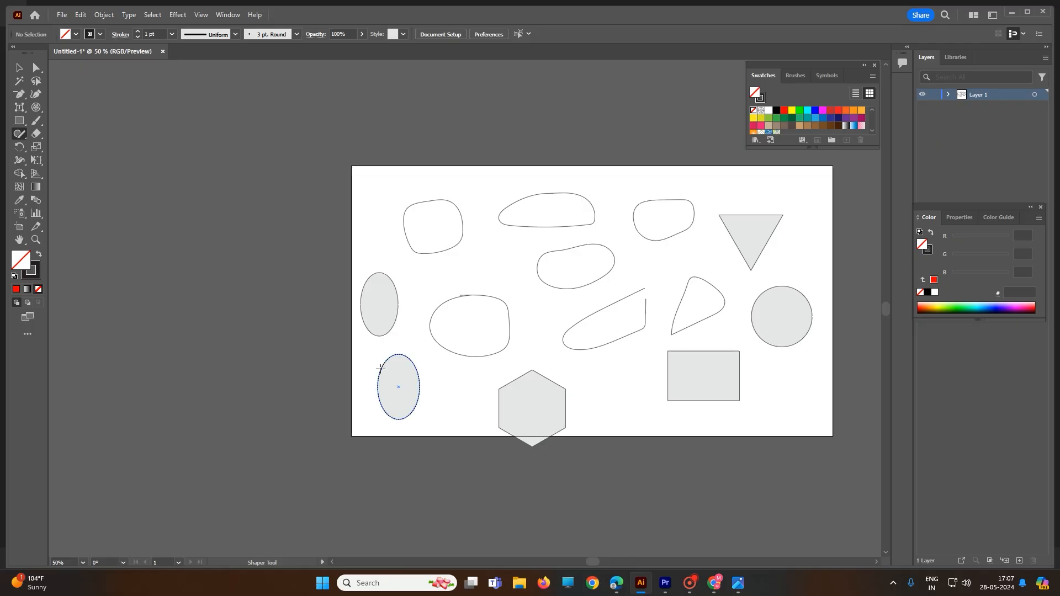
{"action": "mouse_move", "coordinate": [460, 260]}
{"action": "left_mouse_down"}
{"action": "mouse_move", "coordinate": [523, 245]}
{"action": "mouse_move", "coordinate": [528, 287]}
{"action": "mouse_move", "coordinate": [454, 289]}
{"action": "mouse_move", "coordinate": [459, 248]}
{"action": "left_mouse_up"}
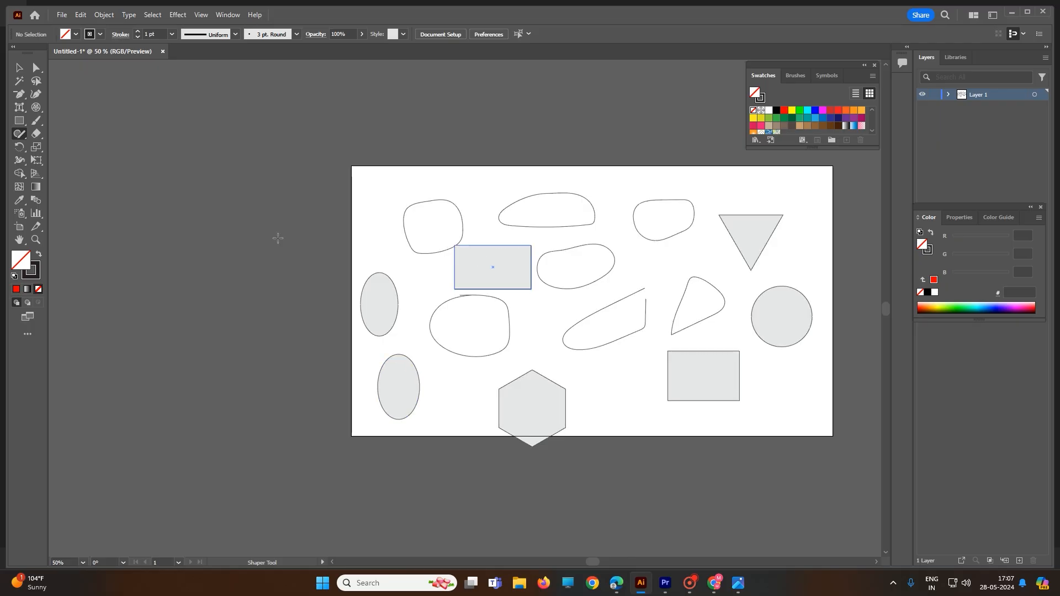
- Draw a rectangle about 210 × 139 px at the artboard's upper left and an ellipse about 216 × 75 px near its top edge
{"action": "left_click", "coordinate": [20, 122]}
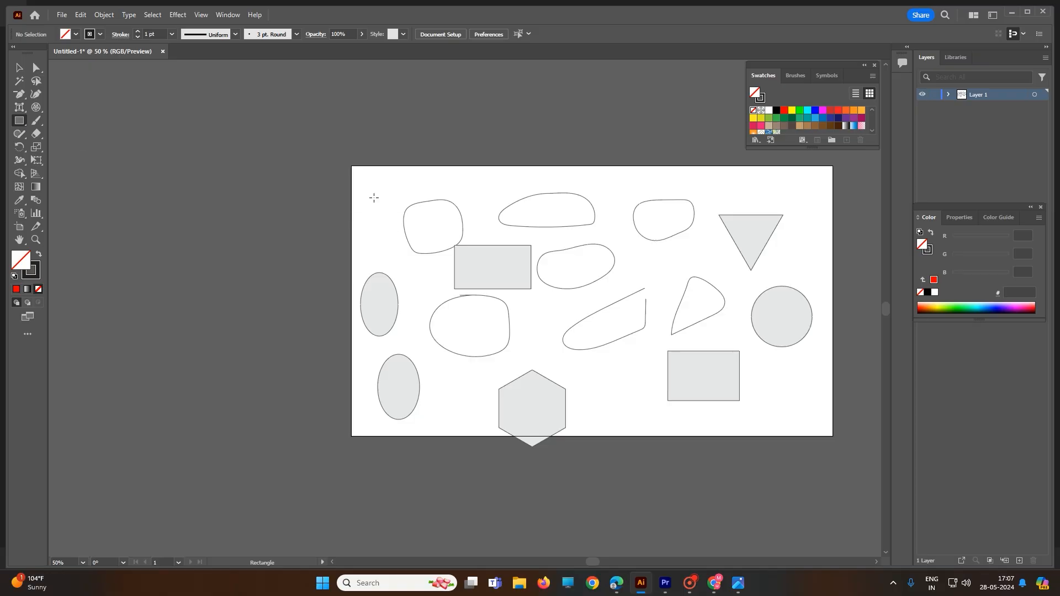
{"action": "left_click_drag", "start_coordinate": [368, 179], "coordinate": [442, 229]}
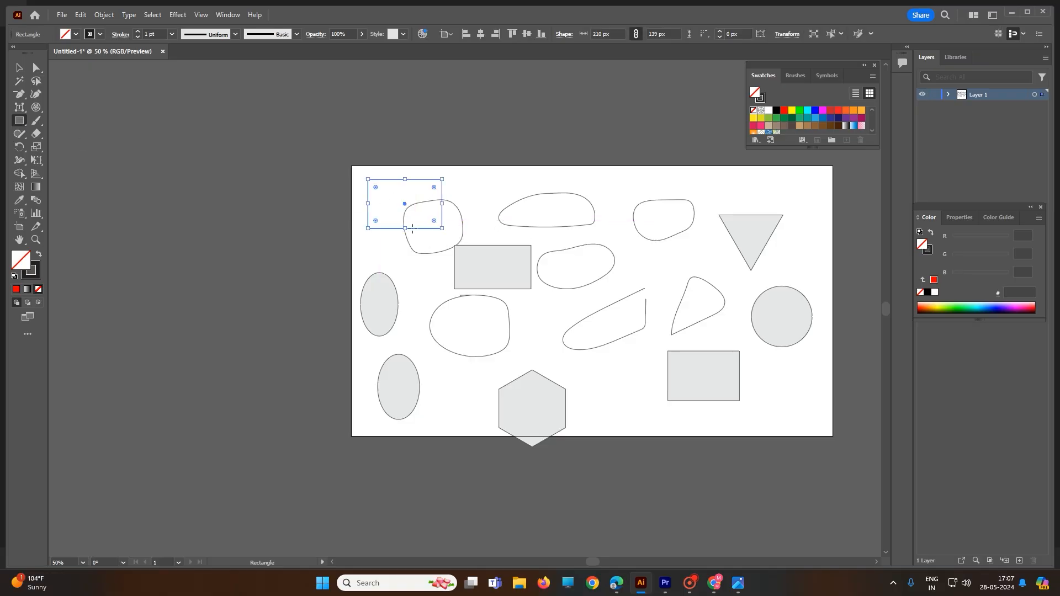
{"action": "right_click", "coordinate": [20, 123]}
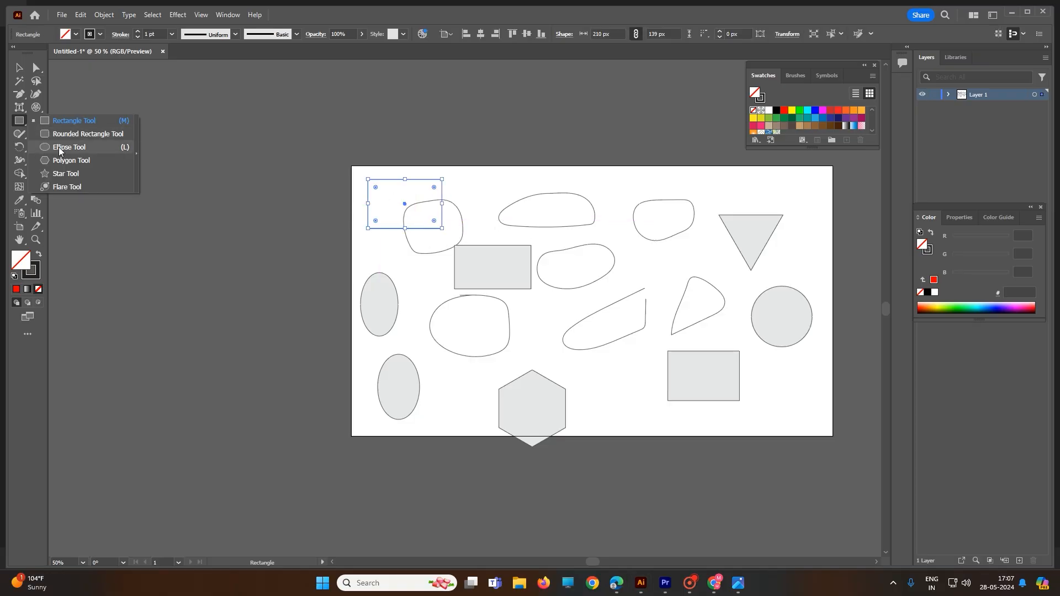
{"action": "left_click", "coordinate": [69, 146]}
{"action": "left_click_drag", "start_coordinate": [591, 184], "coordinate": [668, 210]}
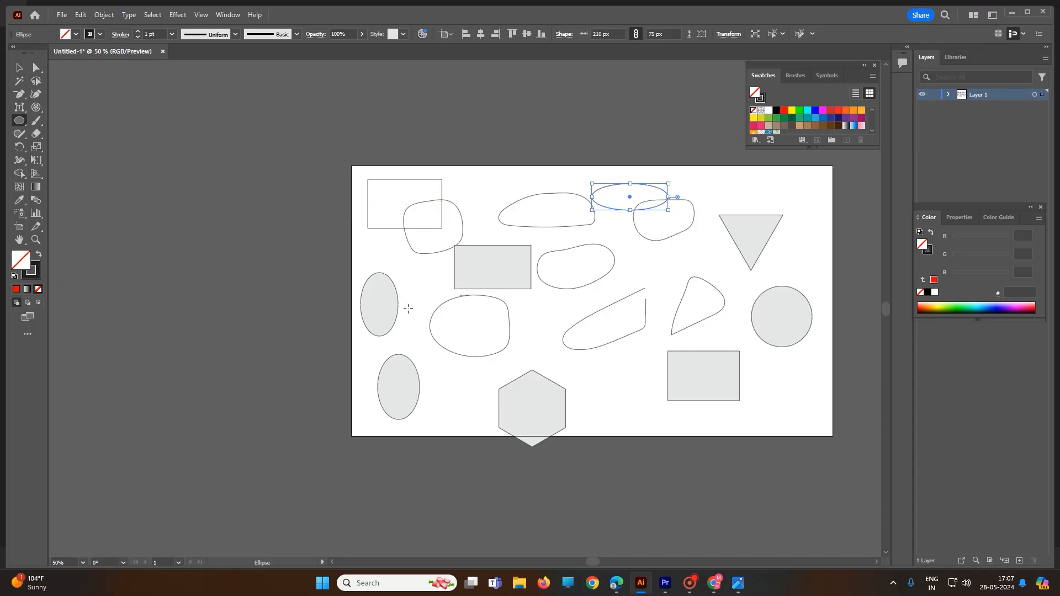
- Draw a circle about 161 px wide beside the hexagon with the Shaper tool and stretch it to about 428 × 353 px
{"action": "left_click", "coordinate": [19, 135]}
{"action": "mouse_move", "coordinate": [602, 363]}
{"action": "left_mouse_down"}
{"action": "mouse_move", "coordinate": [619, 429]}
{"action": "mouse_move", "coordinate": [642, 403]}
{"action": "mouse_move", "coordinate": [593, 368]}
{"action": "left_mouse_up"}
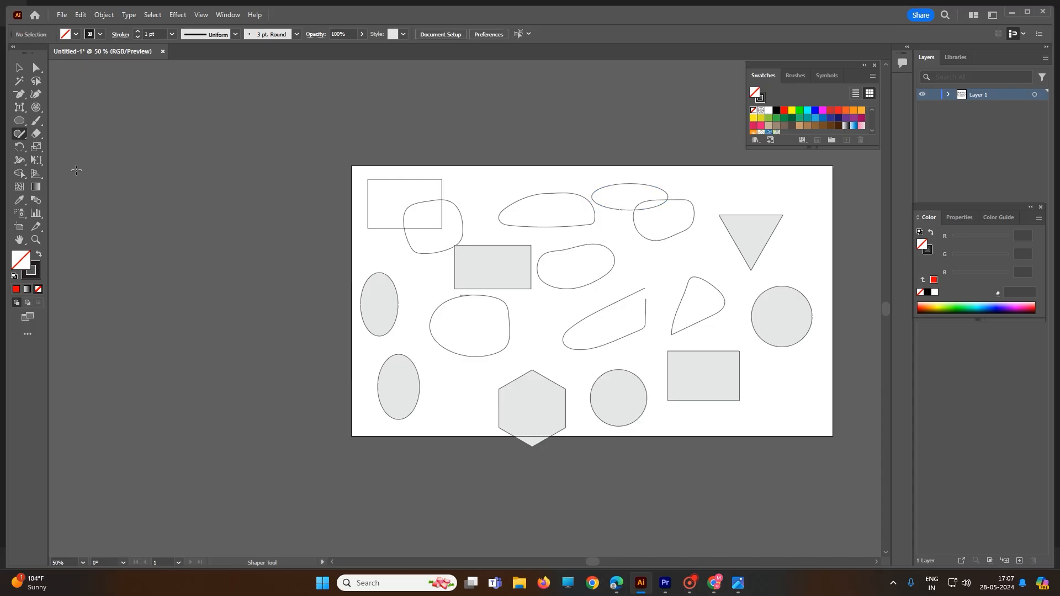
{"action": "left_click", "coordinate": [19, 67]}
{"action": "left_click_drag", "start_coordinate": [595, 379], "coordinate": [656, 442]}
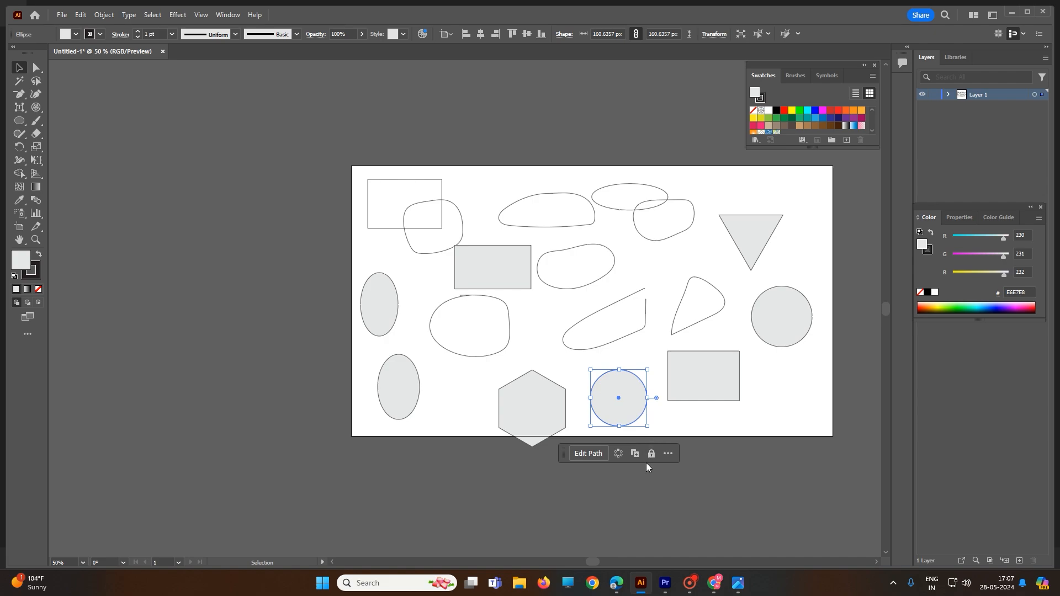
{"action": "left_click", "coordinate": [652, 432]}
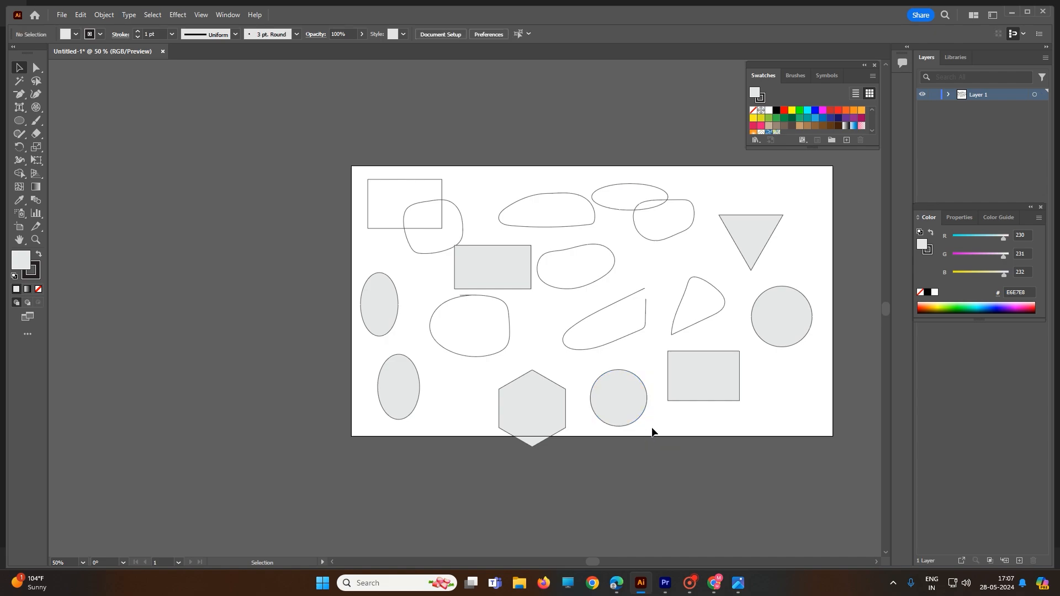
{"action": "left_click", "coordinate": [644, 415]}
{"action": "left_click_drag", "start_coordinate": [648, 427], "coordinate": [742, 494]}
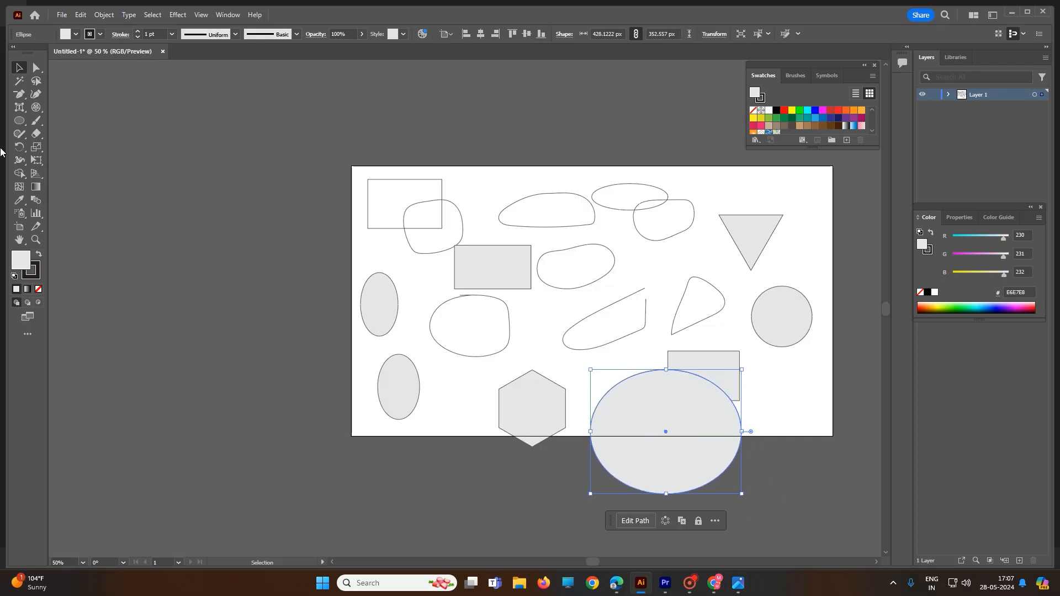
- Select all the shapes on the artboard and delete them
{"action": "left_click", "coordinate": [21, 134]}
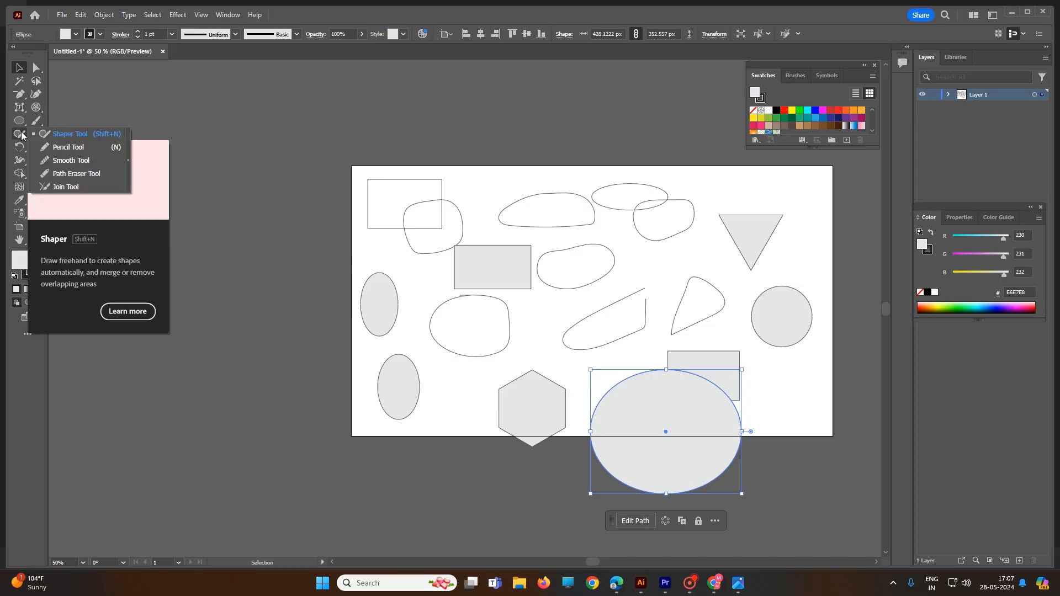
{"action": "left_click", "coordinate": [62, 161]}
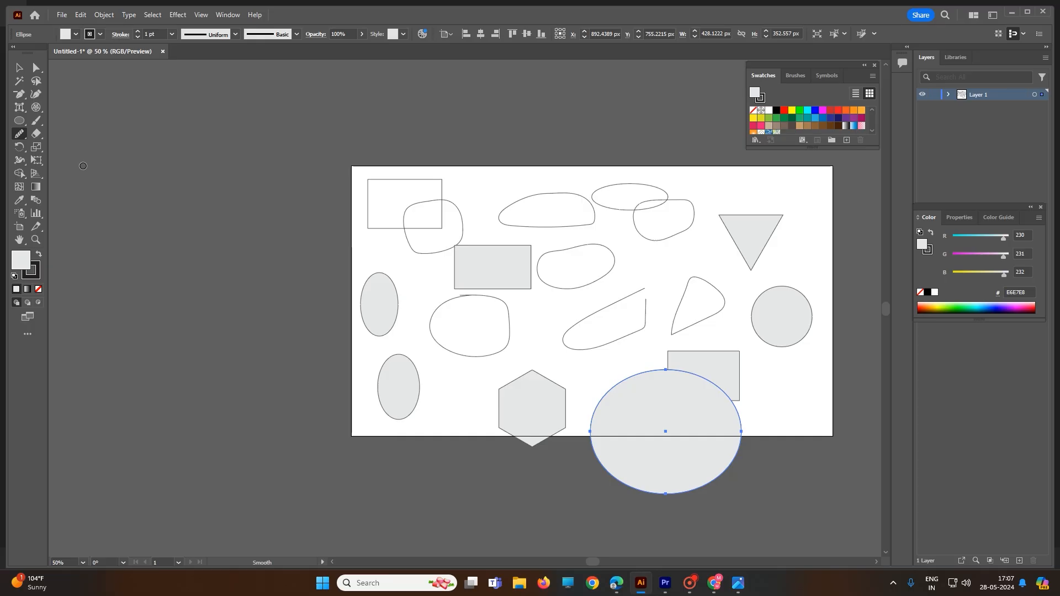
{"action": "left_click", "coordinate": [20, 67]}
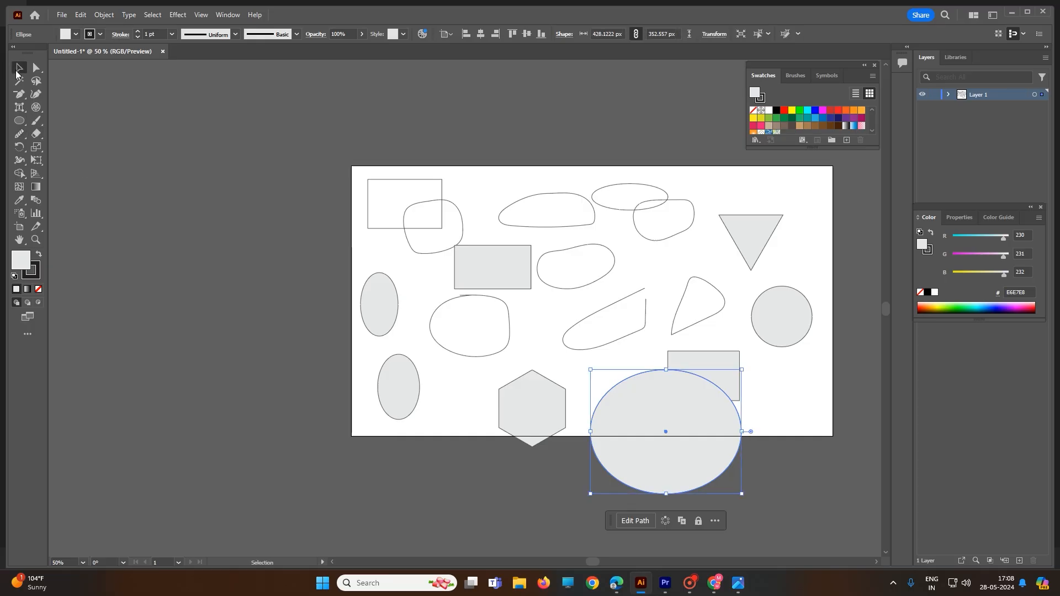
{"action": "left_click_drag", "start_coordinate": [247, 176], "coordinate": [849, 562]}
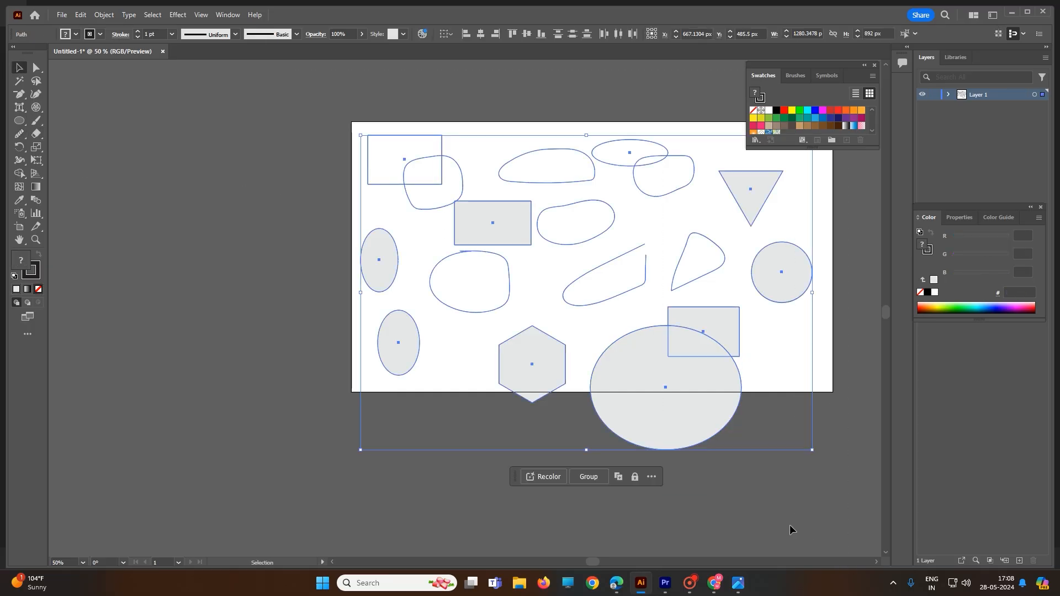
{"action": "key", "text": "Delete"}
- Draw three irregular freehand outlines side by side with the Pencil tool, the last about 362 × 276 px
{"action": "left_click", "coordinate": [19, 134]}
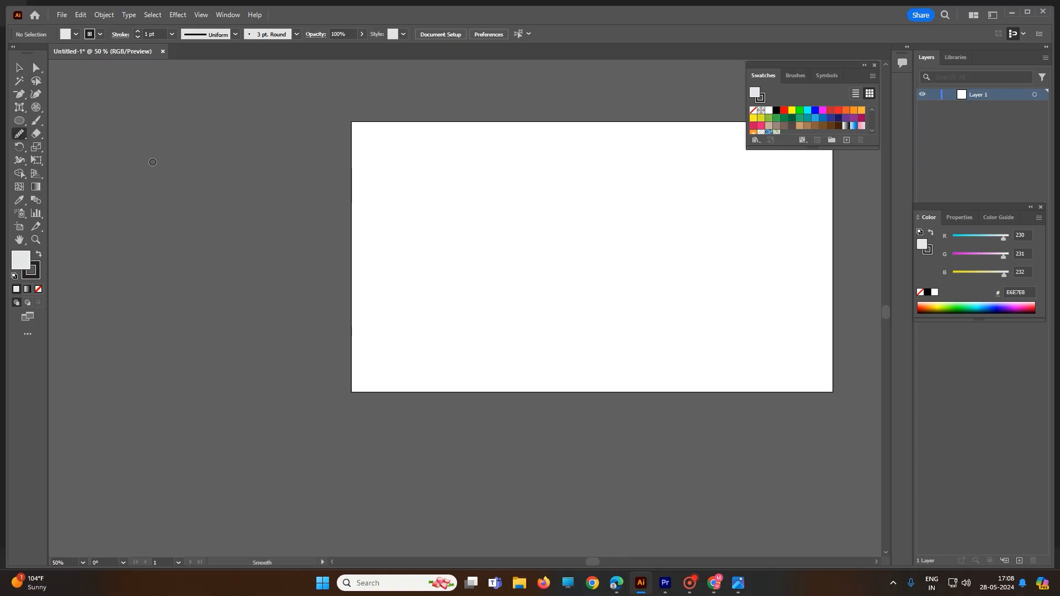
{"action": "left_click", "coordinate": [19, 134]}
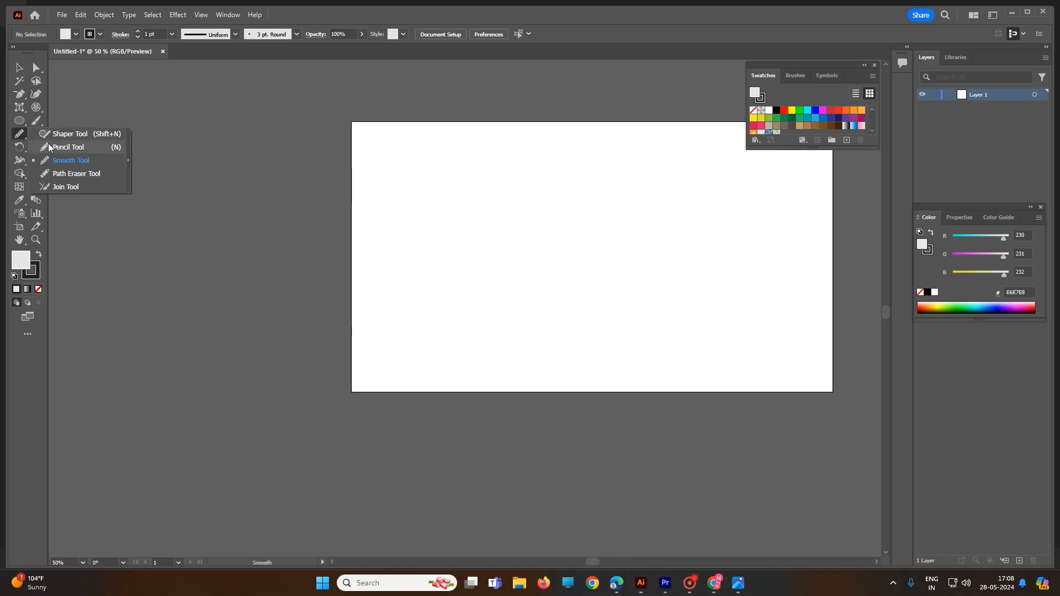
{"action": "left_click", "coordinate": [54, 146]}
{"action": "mouse_move", "coordinate": [429, 172]}
{"action": "left_mouse_down"}
{"action": "mouse_move", "coordinate": [444, 204]}
{"action": "mouse_move", "coordinate": [415, 226]}
{"action": "mouse_move", "coordinate": [427, 234]}
{"action": "mouse_move", "coordinate": [424, 262]}
{"action": "mouse_move", "coordinate": [397, 276]}
{"action": "mouse_move", "coordinate": [397, 218]}
{"action": "mouse_move", "coordinate": [433, 170]}
{"action": "left_mouse_up"}
{"action": "mouse_move", "coordinate": [511, 183]}
{"action": "left_mouse_down"}
{"action": "mouse_move", "coordinate": [502, 250]}
{"action": "mouse_move", "coordinate": [518, 264]}
{"action": "mouse_move", "coordinate": [541, 246]}
{"action": "mouse_move", "coordinate": [547, 222]}
{"action": "mouse_move", "coordinate": [547, 189]}
{"action": "mouse_move", "coordinate": [511, 183]}
{"action": "left_mouse_up"}
{"action": "mouse_move", "coordinate": [627, 172]}
{"action": "left_mouse_down"}
{"action": "mouse_move", "coordinate": [603, 192]}
{"action": "mouse_move", "coordinate": [595, 265]}
{"action": "mouse_move", "coordinate": [652, 221]}
{"action": "mouse_move", "coordinate": [657, 182]}
{"action": "mouse_move", "coordinate": [625, 172]}
{"action": "left_mouse_up"}
- Smooth the left edge and lower-left notch of the right-hand outline with the Smooth tool
{"action": "left_click", "coordinate": [19, 134]}
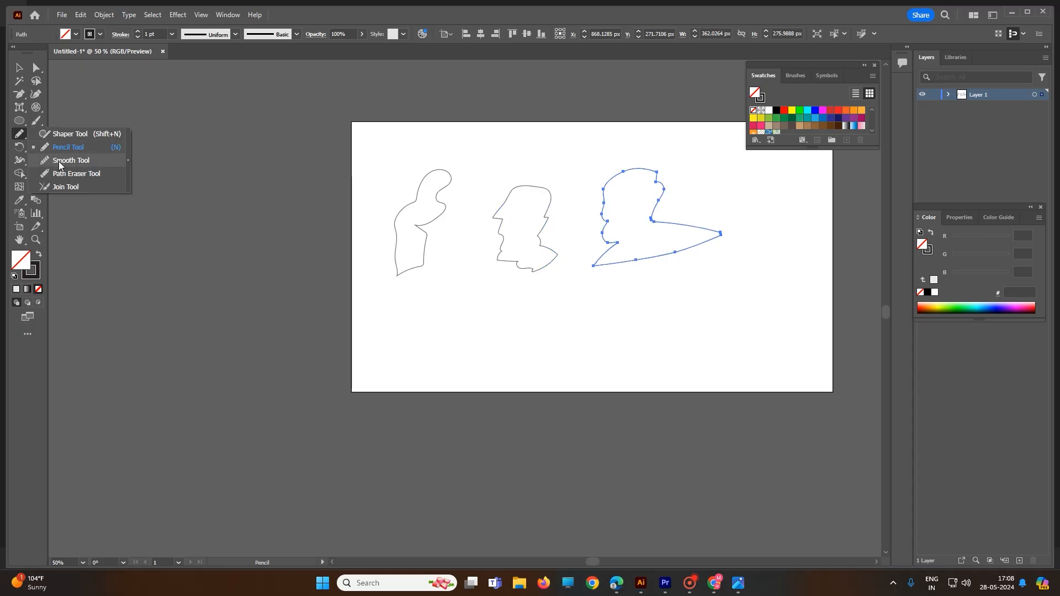
{"action": "left_click", "coordinate": [59, 161]}
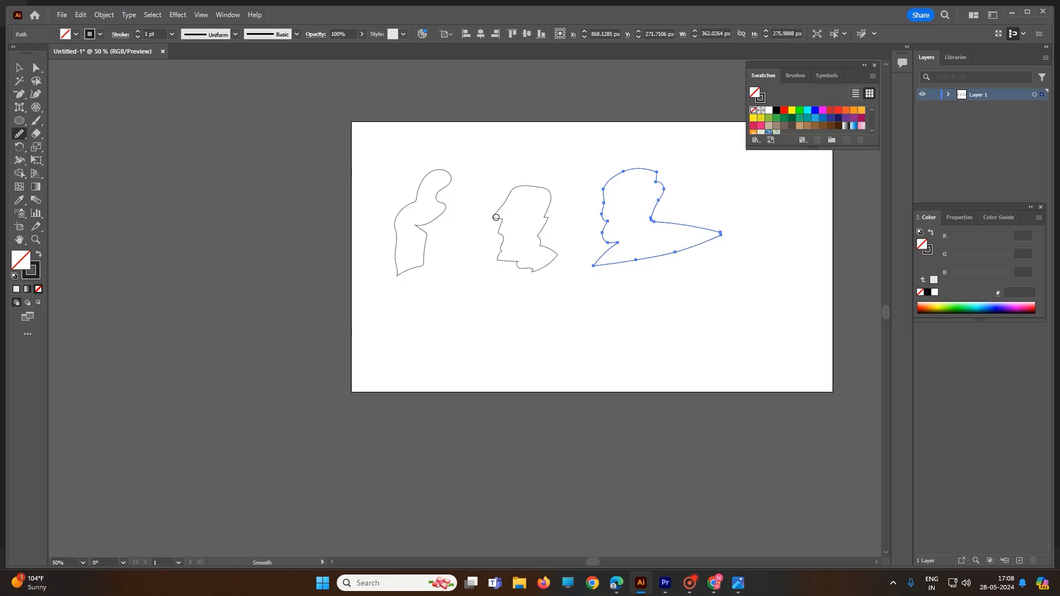
{"action": "left_click_drag", "start_coordinate": [505, 240], "coordinate": [505, 240]}
{"action": "mouse_move", "coordinate": [604, 210]}
{"action": "left_mouse_down"}
{"action": "mouse_move", "coordinate": [608, 241]}
{"action": "mouse_move", "coordinate": [606, 216]}
{"action": "left_mouse_up"}
{"action": "scroll", "coordinate": [623, 248], "scroll_direction": "up", "scroll_amount": 5}
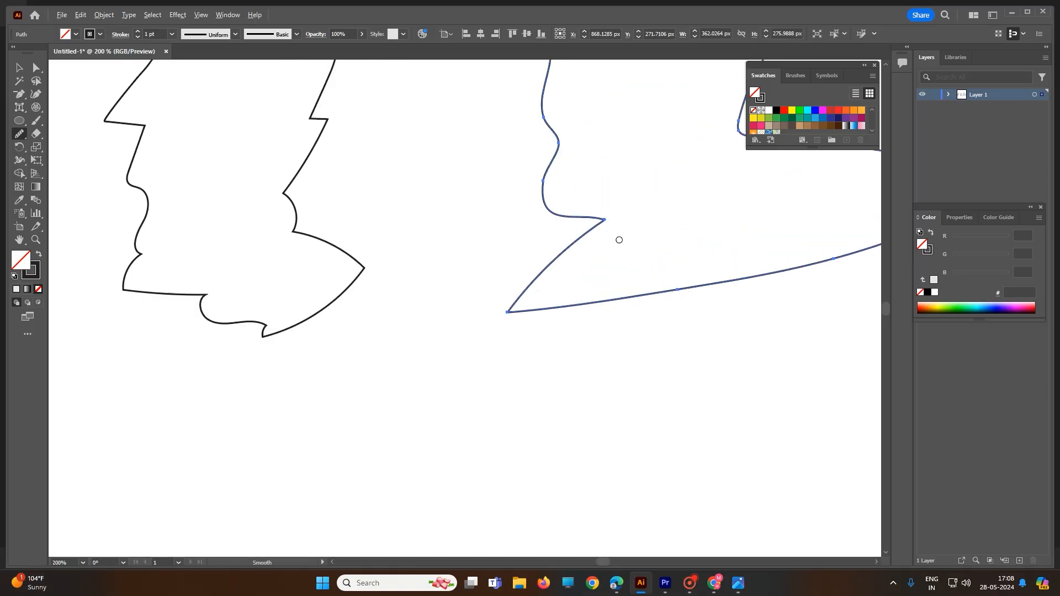
{"action": "mouse_move", "coordinate": [515, 135]}
{"action": "left_mouse_down"}
{"action": "mouse_move", "coordinate": [525, 85]}
{"action": "mouse_move", "coordinate": [517, 145]}
{"action": "mouse_move", "coordinate": [522, 74]}
{"action": "mouse_move", "coordinate": [517, 142]}
{"action": "mouse_move", "coordinate": [552, 207]}
{"action": "mouse_move", "coordinate": [608, 224]}
{"action": "mouse_move", "coordinate": [577, 214]}
{"action": "mouse_move", "coordinate": [577, 232]}
{"action": "mouse_move", "coordinate": [576, 210]}
{"action": "mouse_move", "coordinate": [603, 219]}
{"action": "mouse_move", "coordinate": [608, 211]}
{"action": "left_mouse_up"}
{"action": "left_click_drag", "start_coordinate": [530, 203], "coordinate": [595, 210]}
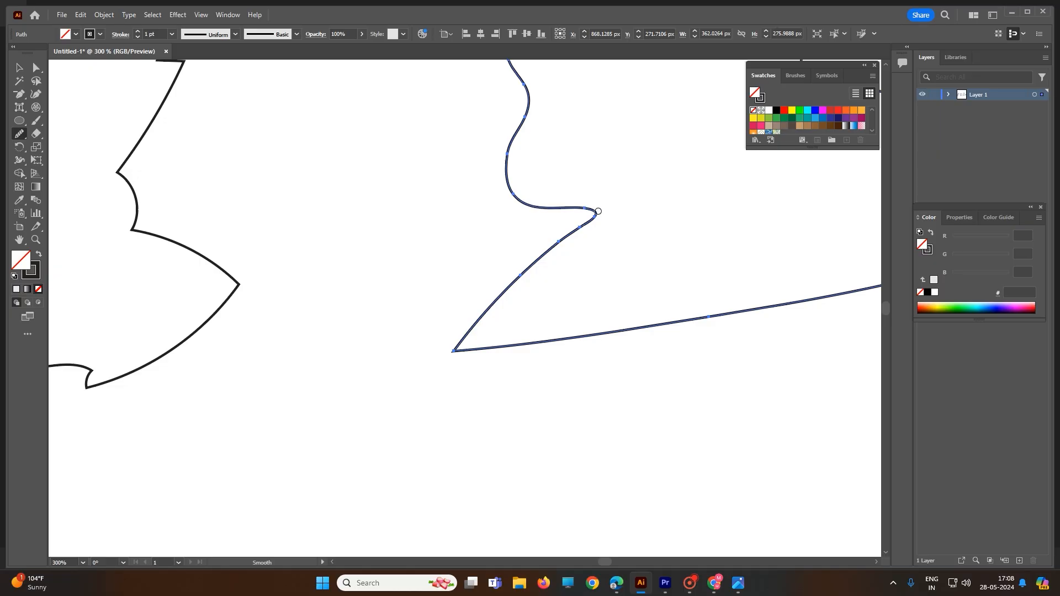
{"action": "left_click_drag", "start_coordinate": [507, 165], "coordinate": [516, 193]}
- Smooth the upper-right corner and top curve of the right-hand outline with the Smooth tool
{"action": "key", "text": "ctrl+1"}
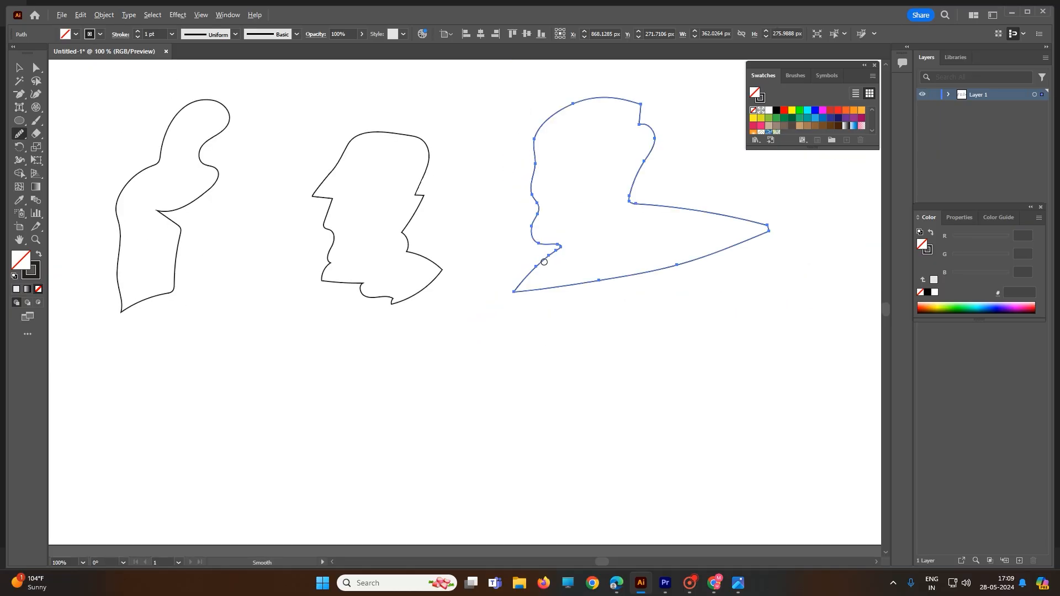
{"action": "left_click_drag", "start_coordinate": [643, 106], "coordinate": [647, 126]}
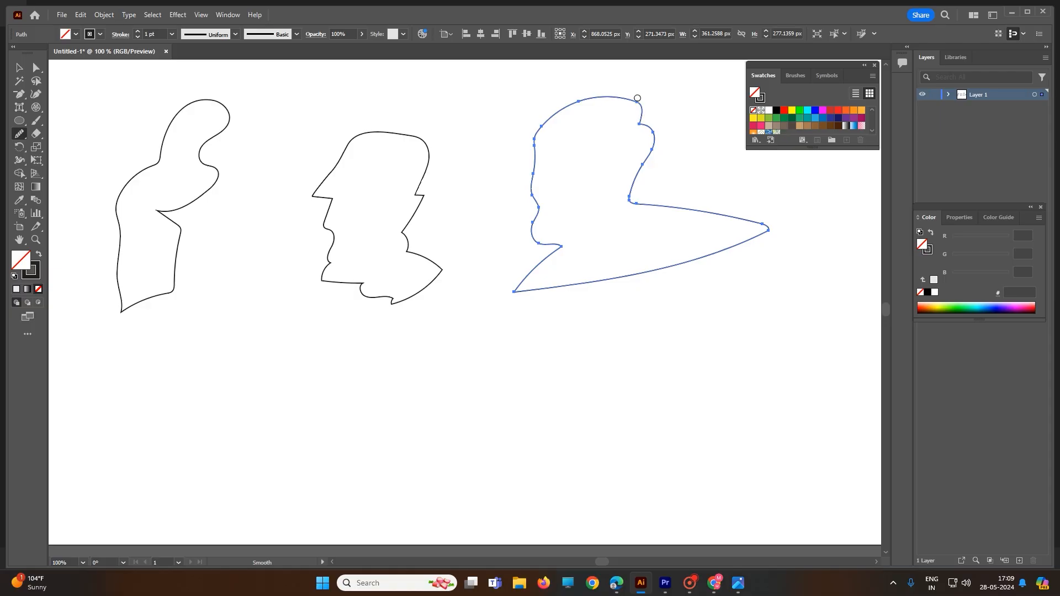
{"action": "mouse_move", "coordinate": [637, 98]}
{"action": "left_mouse_down"}
{"action": "mouse_move", "coordinate": [650, 125]}
{"action": "mouse_move", "coordinate": [614, 93]}
{"action": "left_mouse_up"}
- Erase short gaps in the right-hand outline's left edge, top curve, neck, upper point edge and bottom edge with the Path Eraser tool
{"action": "left_click", "coordinate": [19, 134]}
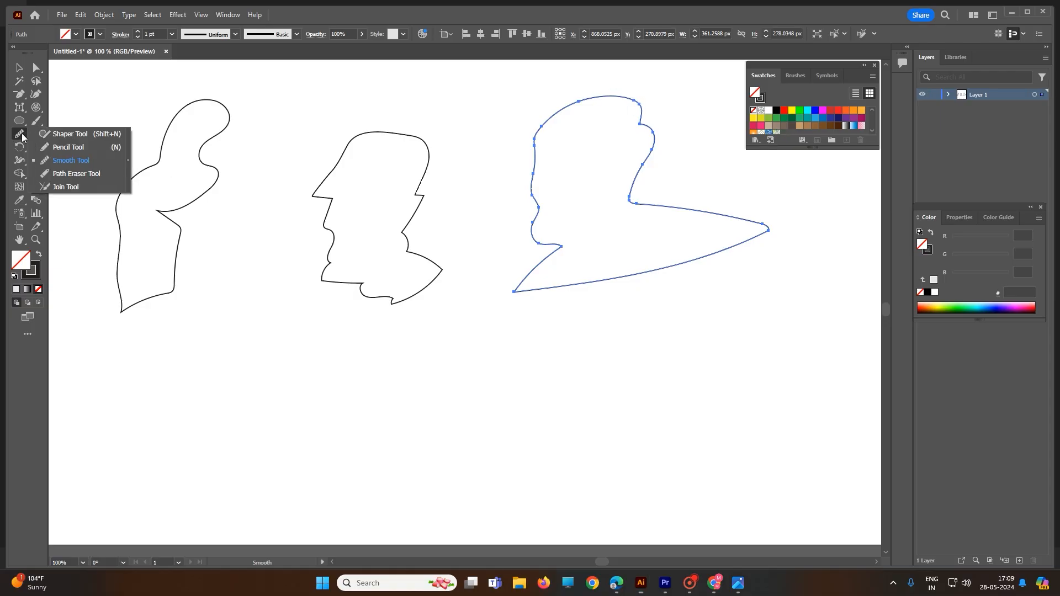
{"action": "left_click", "coordinate": [76, 174]}
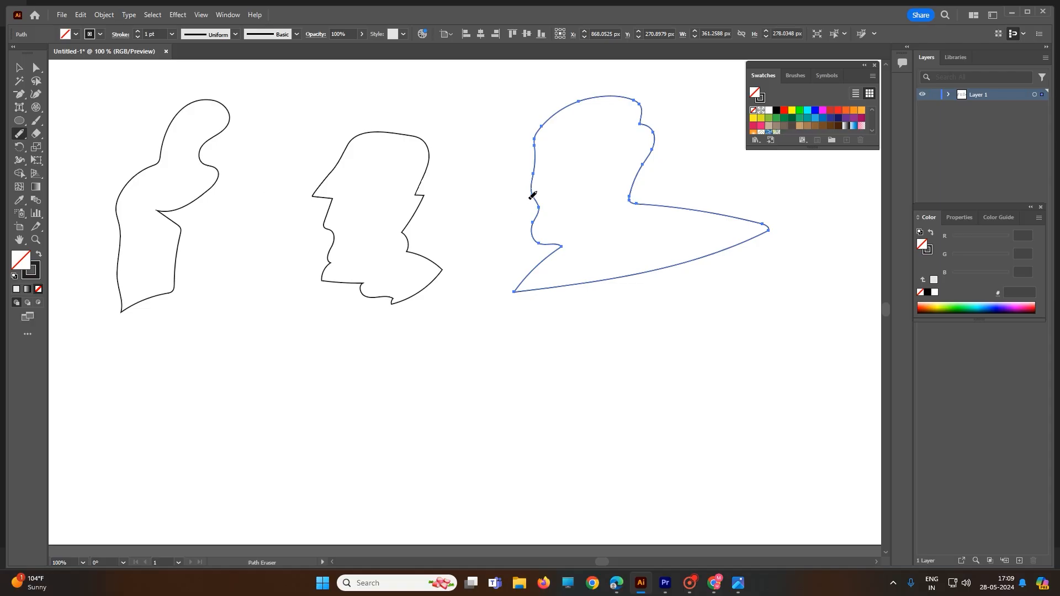
{"action": "left_click_drag", "start_coordinate": [532, 198], "coordinate": [534, 190]}
{"action": "left_click_drag", "start_coordinate": [571, 105], "coordinate": [572, 107]}
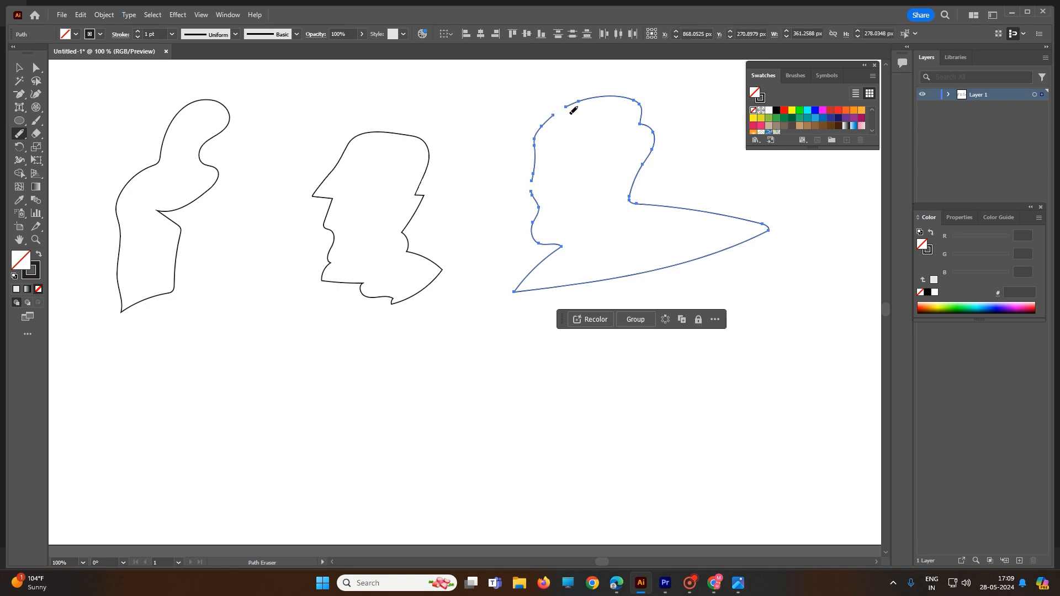
{"action": "mouse_move", "coordinate": [634, 192]}
{"action": "left_mouse_down"}
{"action": "mouse_move", "coordinate": [631, 201]}
{"action": "mouse_move", "coordinate": [718, 217]}
{"action": "left_mouse_up"}
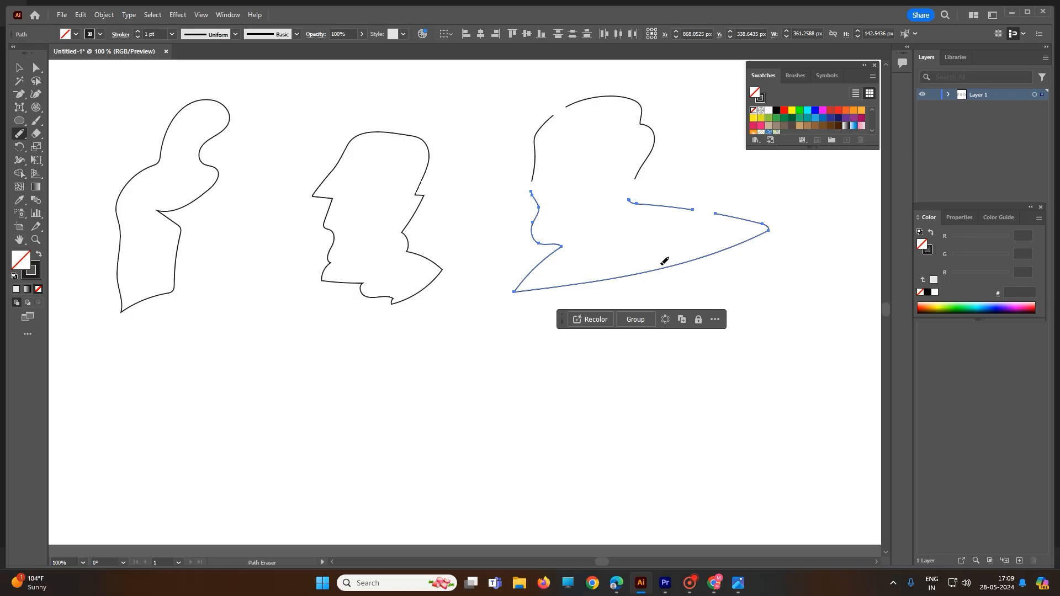
{"action": "left_click_drag", "start_coordinate": [662, 262], "coordinate": [698, 265]}
- Select the middle outline and erase a short gap in each of its two sides with the Path Eraser tool
{"action": "left_click", "coordinate": [20, 68]}
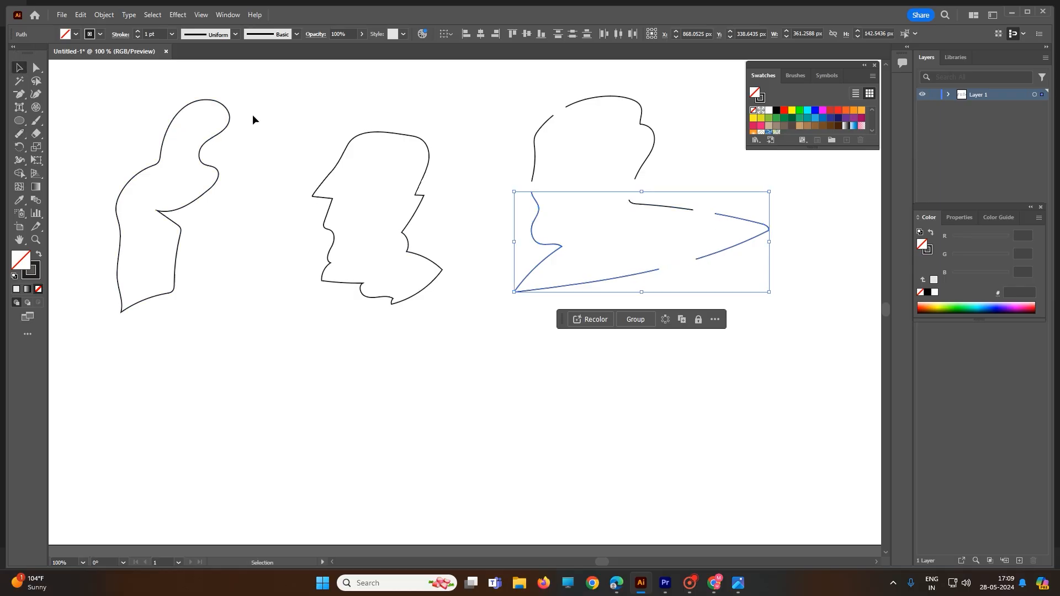
{"action": "left_click_drag", "start_coordinate": [260, 87], "coordinate": [488, 310]}
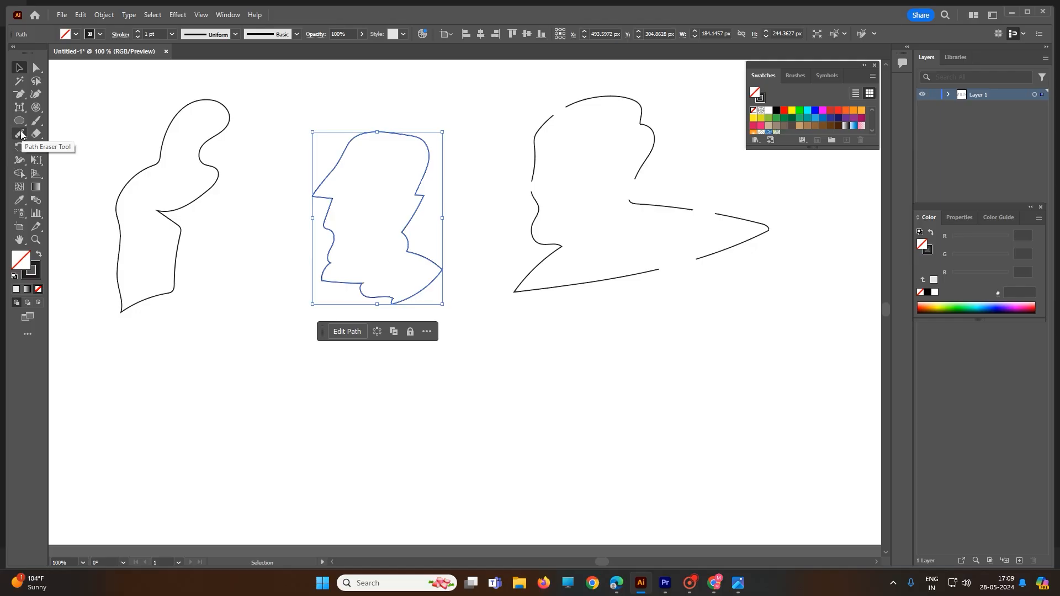
{"action": "left_click", "coordinate": [21, 133]}
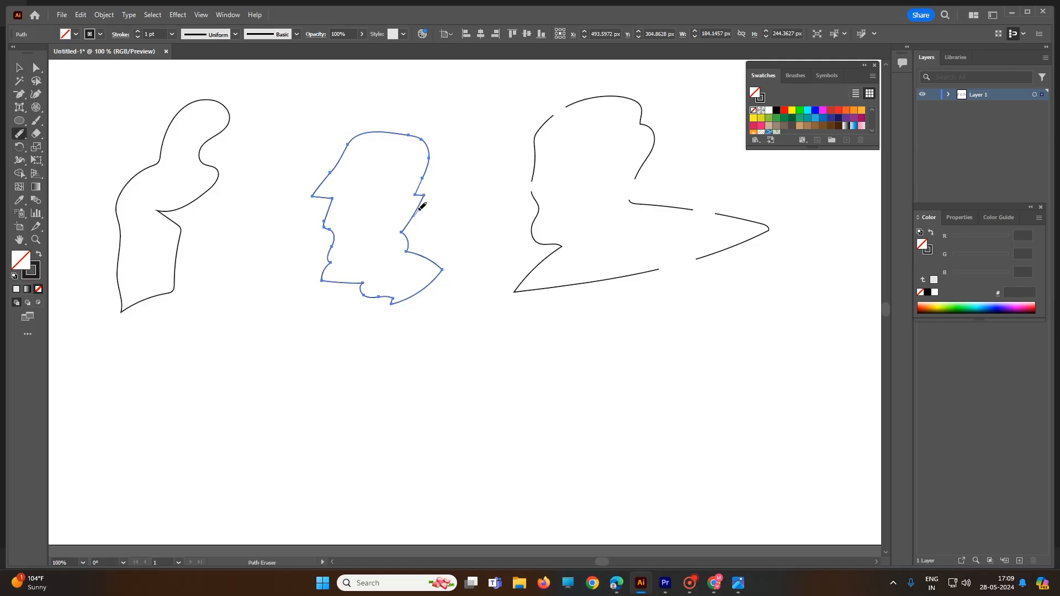
{"action": "left_click_drag", "start_coordinate": [422, 206], "coordinate": [412, 220]}
{"action": "left_click_drag", "start_coordinate": [331, 208], "coordinate": [323, 224]}
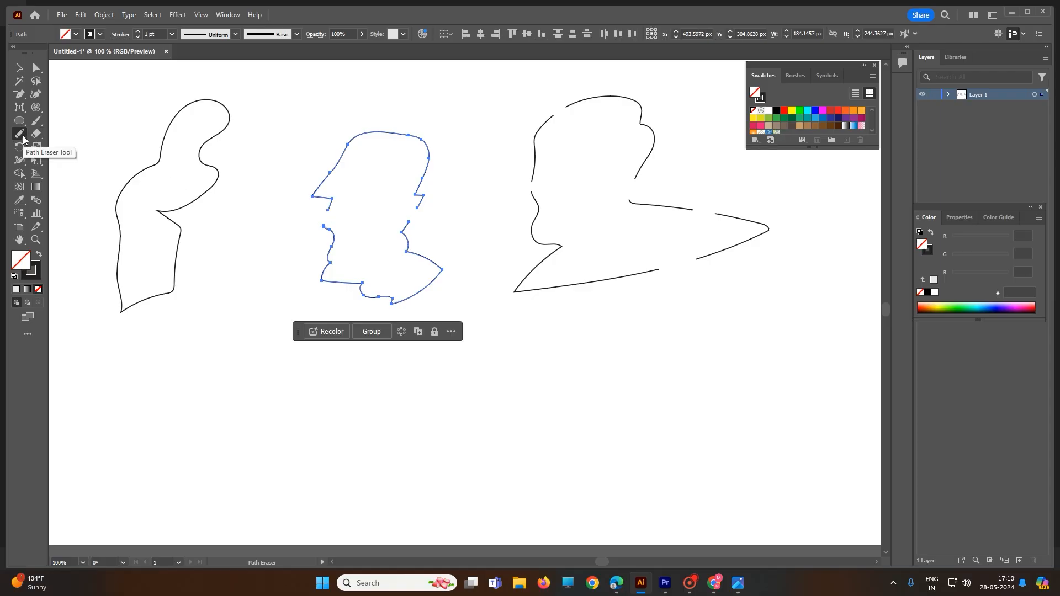
- Select the left-hand outline and fill it with yellow (FFFF00)
{"action": "left_click", "coordinate": [22, 68]}
{"action": "left_click", "coordinate": [162, 150]}
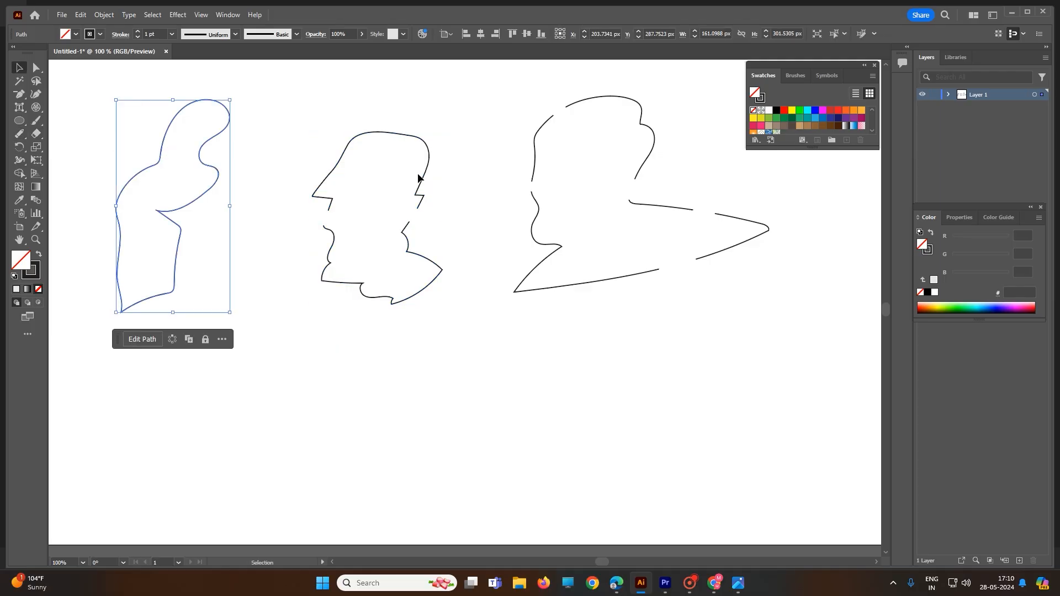
{"action": "left_click", "coordinate": [791, 112]}
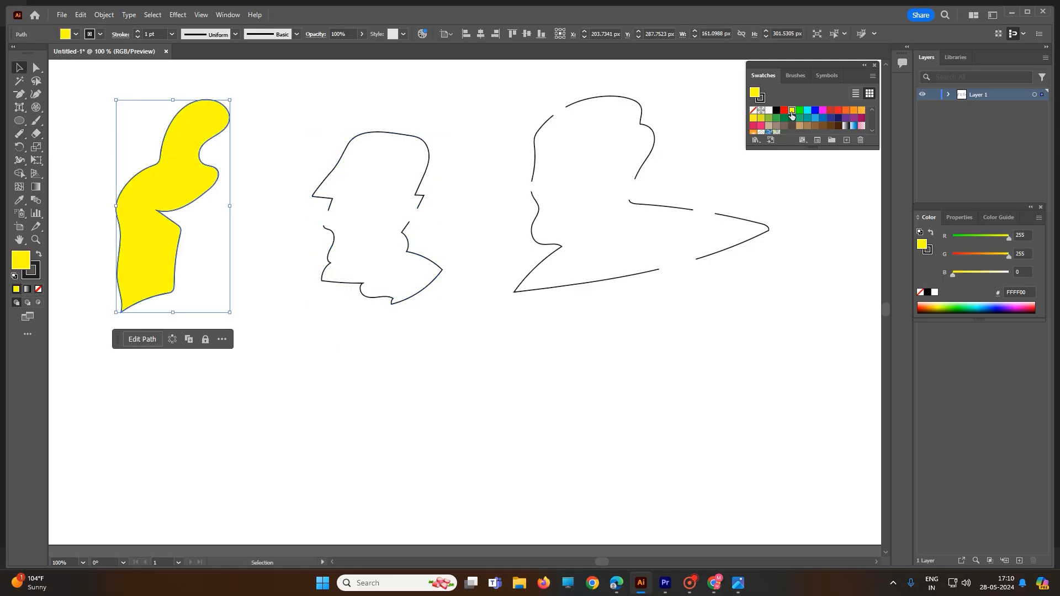
- Erase sections of the yellow shape's right edge and left shoulder with the Path Eraser tool
{"action": "left_click", "coordinate": [18, 137]}
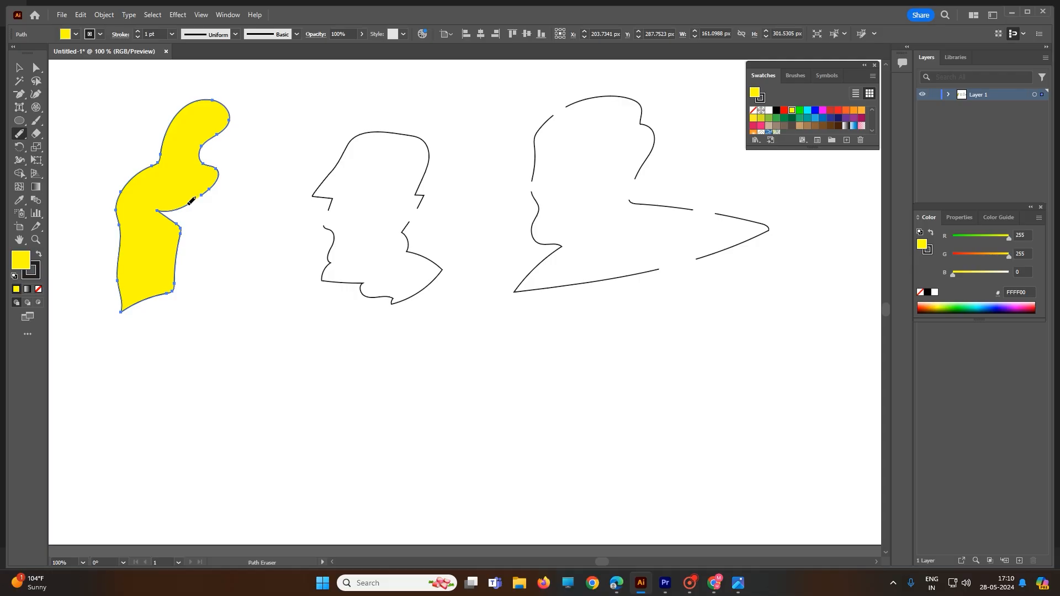
{"action": "mouse_move", "coordinate": [191, 202]}
{"action": "left_mouse_down"}
{"action": "mouse_move", "coordinate": [159, 210]}
{"action": "mouse_move", "coordinate": [178, 224]}
{"action": "mouse_move", "coordinate": [176, 259]}
{"action": "left_mouse_up"}
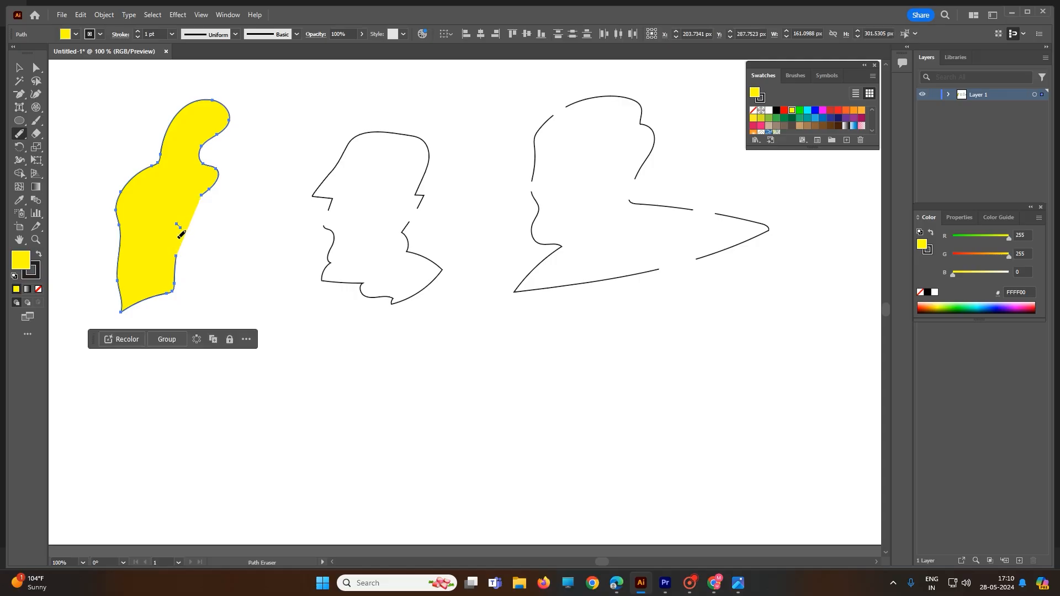
{"action": "left_click_drag", "start_coordinate": [217, 181], "coordinate": [218, 173]}
{"action": "left_click_drag", "start_coordinate": [141, 172], "coordinate": [124, 183]}
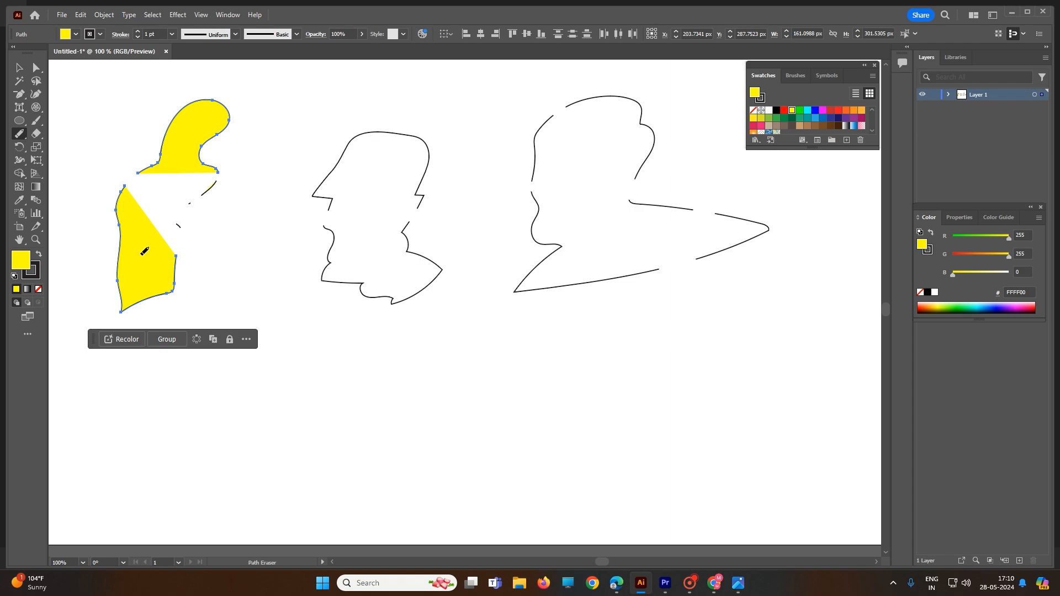
- Rejoin the yellow shape's left shoulder and its right edge with the Join tool
{"action": "left_click", "coordinate": [21, 137]}
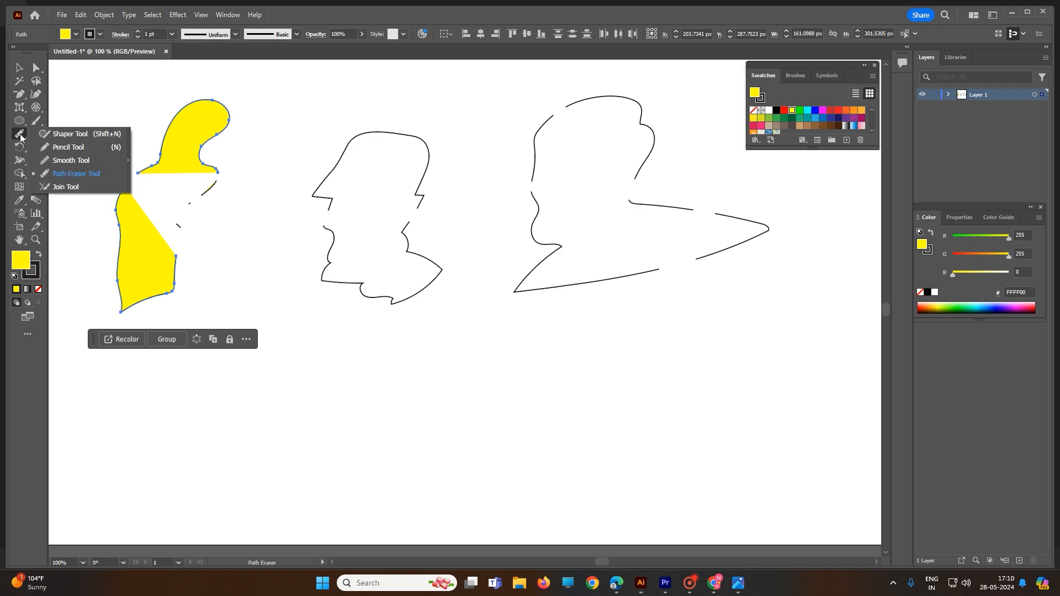
{"action": "left_click", "coordinate": [62, 186]}
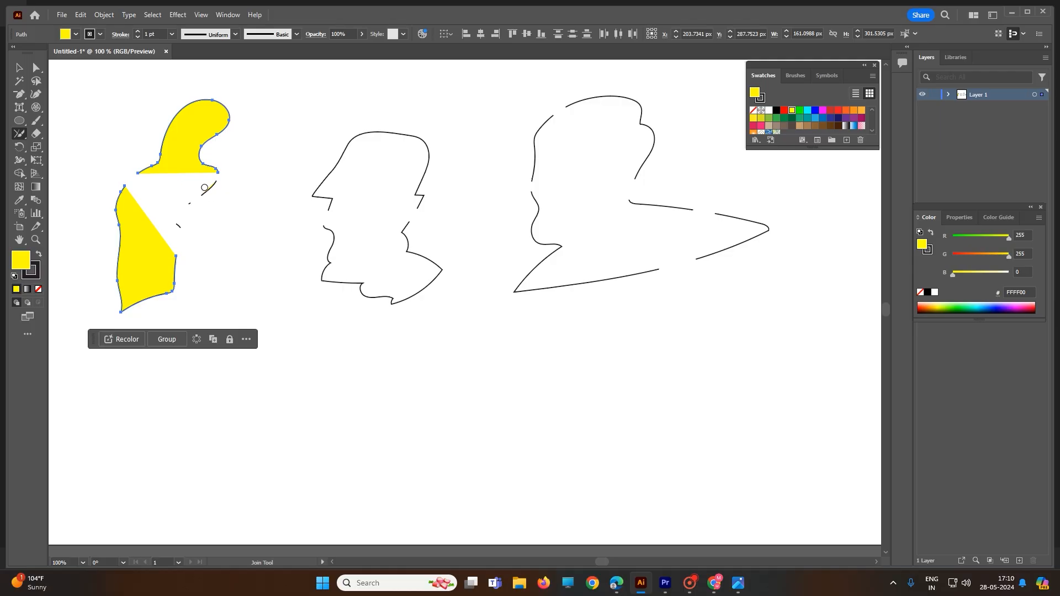
{"action": "mouse_move", "coordinate": [205, 191]}
{"action": "left_mouse_down"}
{"action": "mouse_move", "coordinate": [193, 214]}
{"action": "mouse_move", "coordinate": [190, 191]}
{"action": "mouse_move", "coordinate": [204, 187]}
{"action": "mouse_move", "coordinate": [209, 205]}
{"action": "mouse_move", "coordinate": [185, 203]}
{"action": "mouse_move", "coordinate": [182, 186]}
{"action": "mouse_move", "coordinate": [209, 189]}
{"action": "left_mouse_up"}
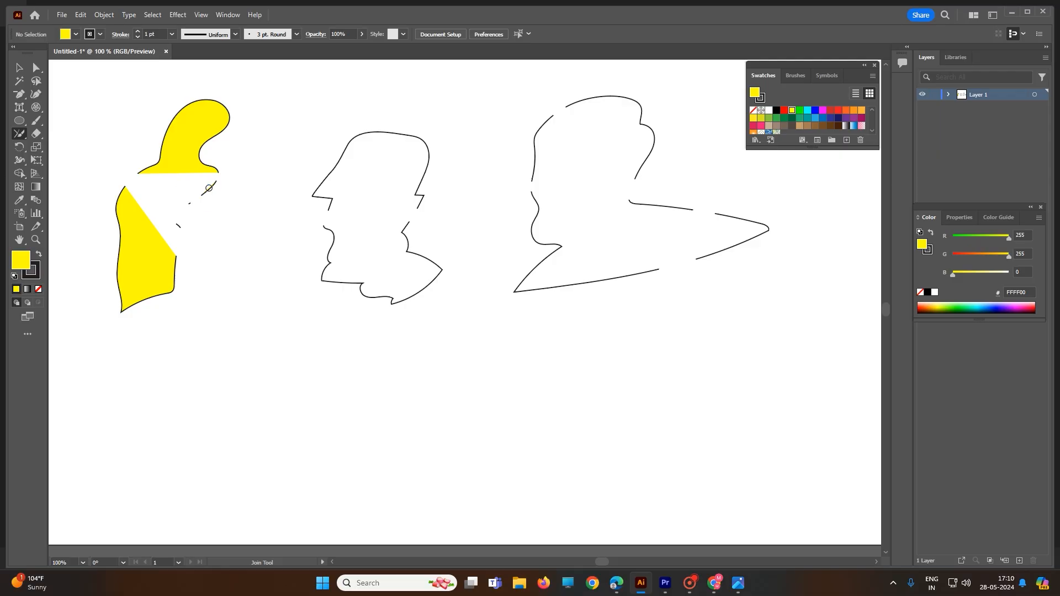
{"action": "mouse_move", "coordinate": [109, 144]}
{"action": "left_mouse_down"}
{"action": "mouse_move", "coordinate": [154, 158]}
{"action": "mouse_move", "coordinate": [152, 199]}
{"action": "mouse_move", "coordinate": [100, 197]}
{"action": "mouse_move", "coordinate": [132, 143]}
{"action": "left_mouse_up"}
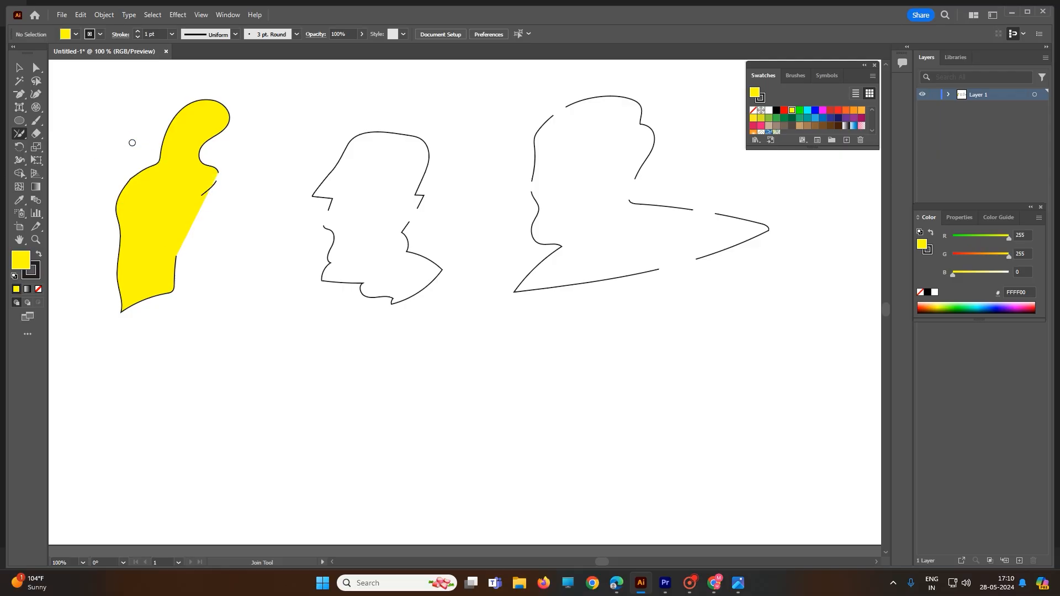
{"action": "mouse_move", "coordinate": [148, 243]}
{"action": "left_mouse_down"}
{"action": "mouse_move", "coordinate": [192, 292]}
{"action": "mouse_move", "coordinate": [240, 267]}
{"action": "mouse_move", "coordinate": [232, 202]}
{"action": "mouse_move", "coordinate": [220, 190]}
{"action": "mouse_move", "coordinate": [177, 183]}
{"action": "mouse_move", "coordinate": [150, 247]}
{"action": "left_mouse_up"}
{"action": "mouse_move", "coordinate": [211, 185]}
{"action": "left_mouse_down"}
{"action": "mouse_move", "coordinate": [219, 209]}
{"action": "mouse_move", "coordinate": [231, 200]}
{"action": "mouse_move", "coordinate": [223, 168]}
{"action": "mouse_move", "coordinate": [192, 176]}
{"action": "mouse_move", "coordinate": [234, 162]}
{"action": "mouse_move", "coordinate": [242, 187]}
{"action": "mouse_move", "coordinate": [211, 269]}
{"action": "mouse_move", "coordinate": [187, 290]}
{"action": "mouse_move", "coordinate": [150, 253]}
{"action": "mouse_move", "coordinate": [163, 206]}
{"action": "mouse_move", "coordinate": [227, 160]}
{"action": "left_mouse_up"}
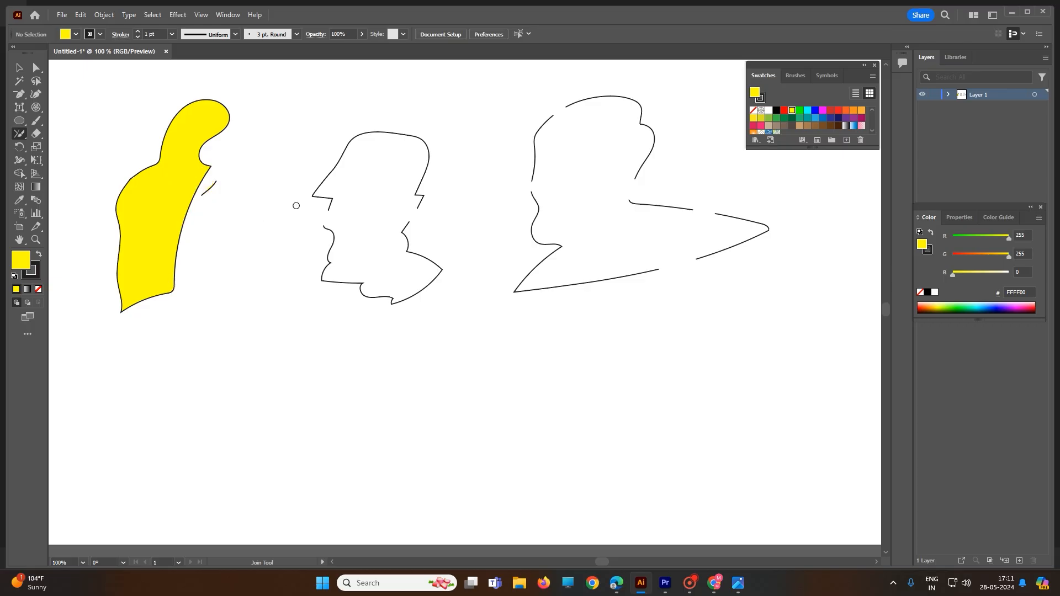
- Join the gaps on both sides of the middle outline and on the right-hand outline's left edge and upper-left curve
{"action": "mouse_move", "coordinate": [296, 205]}
{"action": "left_mouse_down"}
{"action": "mouse_move", "coordinate": [339, 204]}
{"action": "mouse_move", "coordinate": [343, 222]}
{"action": "mouse_move", "coordinate": [328, 236]}
{"action": "mouse_move", "coordinate": [312, 235]}
{"action": "mouse_move", "coordinate": [302, 204]}
{"action": "left_mouse_up"}
{"action": "mouse_move", "coordinate": [386, 214]}
{"action": "left_mouse_down"}
{"action": "mouse_move", "coordinate": [415, 243]}
{"action": "mouse_move", "coordinate": [440, 222]}
{"action": "mouse_move", "coordinate": [429, 206]}
{"action": "mouse_move", "coordinate": [385, 215]}
{"action": "left_mouse_up"}
{"action": "mouse_move", "coordinate": [517, 156]}
{"action": "left_mouse_down"}
{"action": "mouse_move", "coordinate": [558, 174]}
{"action": "mouse_move", "coordinate": [544, 213]}
{"action": "mouse_move", "coordinate": [501, 178]}
{"action": "mouse_move", "coordinate": [519, 152]}
{"action": "left_mouse_up"}
{"action": "mouse_move", "coordinate": [522, 98]}
{"action": "left_mouse_down"}
{"action": "mouse_move", "coordinate": [570, 203]}
{"action": "mouse_move", "coordinate": [676, 230]}
{"action": "mouse_move", "coordinate": [707, 185]}
{"action": "mouse_move", "coordinate": [696, 151]}
{"action": "mouse_move", "coordinate": [624, 91]}
{"action": "mouse_move", "coordinate": [505, 105]}
{"action": "left_mouse_up"}
- Select all pieces of the right-hand outline and join its remaining gaps at the neck, upper point edge and bottom edge
{"action": "mouse_move", "coordinate": [611, 141]}
{"action": "left_mouse_down"}
{"action": "mouse_move", "coordinate": [645, 137]}
{"action": "mouse_move", "coordinate": [751, 200]}
{"action": "mouse_move", "coordinate": [750, 262]}
{"action": "mouse_move", "coordinate": [719, 316]}
{"action": "mouse_move", "coordinate": [619, 331]}
{"action": "mouse_move", "coordinate": [591, 213]}
{"action": "mouse_move", "coordinate": [616, 125]}
{"action": "mouse_move", "coordinate": [730, 175]}
{"action": "mouse_move", "coordinate": [738, 232]}
{"action": "mouse_move", "coordinate": [694, 241]}
{"action": "mouse_move", "coordinate": [643, 231]}
{"action": "mouse_move", "coordinate": [615, 207]}
{"action": "mouse_move", "coordinate": [615, 159]}
{"action": "mouse_move", "coordinate": [644, 145]}
{"action": "mouse_move", "coordinate": [661, 198]}
{"action": "mouse_move", "coordinate": [626, 224]}
{"action": "mouse_move", "coordinate": [596, 168]}
{"action": "mouse_move", "coordinate": [648, 158]}
{"action": "left_mouse_up"}
{"action": "left_click", "coordinate": [20, 69]}
{"action": "left_click_drag", "start_coordinate": [508, 88], "coordinate": [808, 335]}
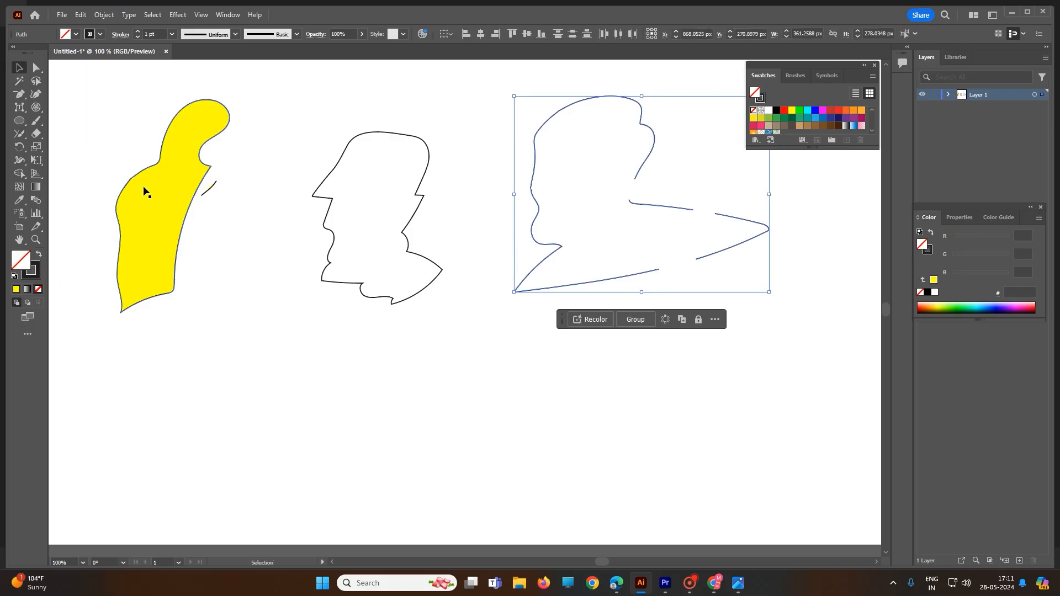
{"action": "left_click", "coordinate": [18, 133]}
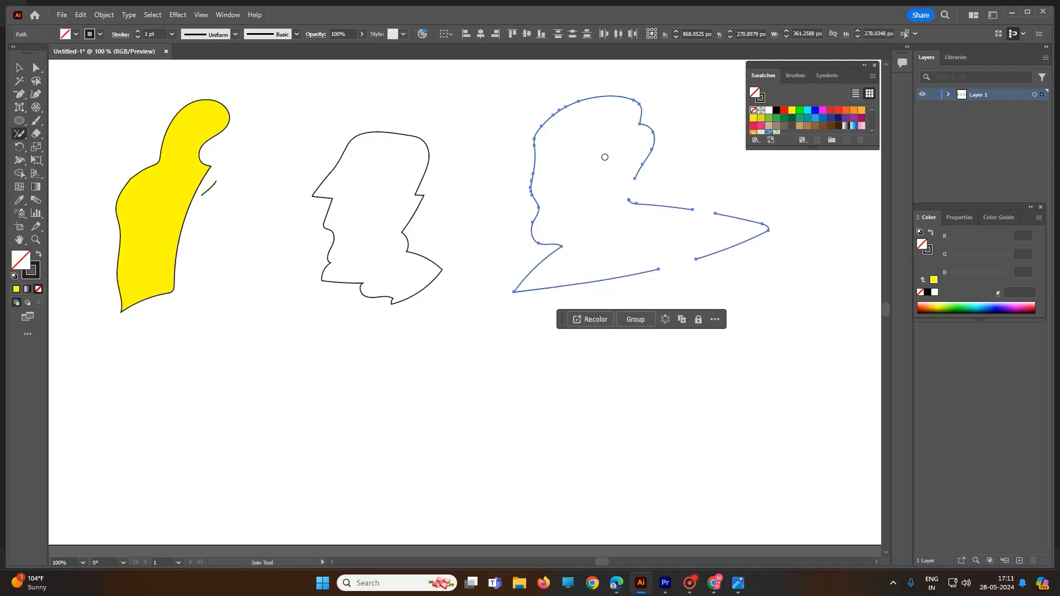
{"action": "mouse_move", "coordinate": [604, 157]}
{"action": "left_mouse_down"}
{"action": "mouse_move", "coordinate": [730, 183]}
{"action": "mouse_move", "coordinate": [746, 222]}
{"action": "mouse_move", "coordinate": [692, 235]}
{"action": "mouse_move", "coordinate": [645, 229]}
{"action": "mouse_move", "coordinate": [602, 189]}
{"action": "mouse_move", "coordinate": [608, 161]}
{"action": "mouse_move", "coordinate": [627, 162]}
{"action": "mouse_move", "coordinate": [657, 207]}
{"action": "mouse_move", "coordinate": [630, 224]}
{"action": "mouse_move", "coordinate": [611, 161]}
{"action": "left_mouse_up"}
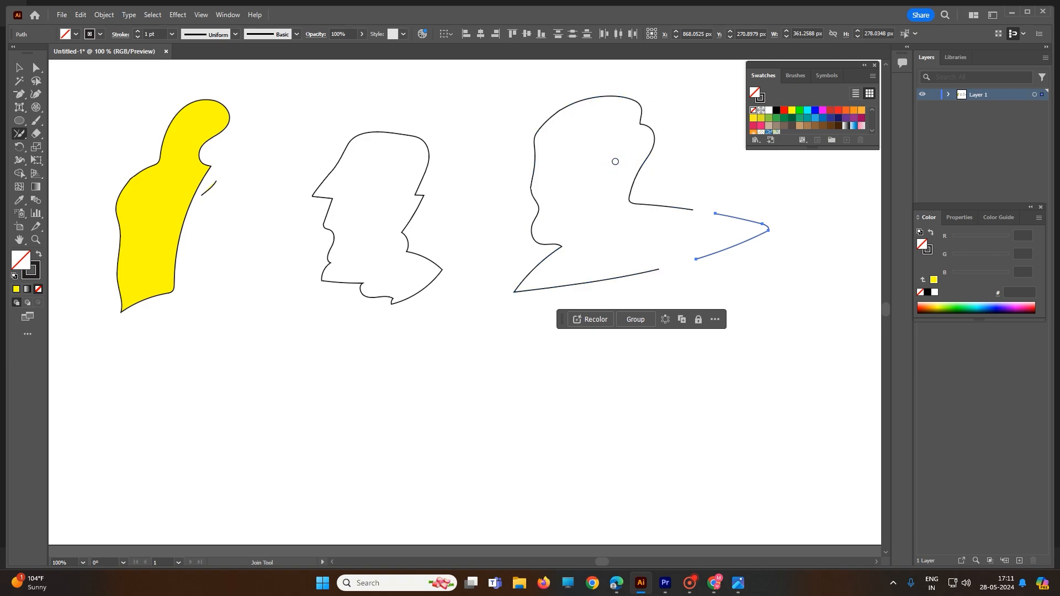
{"action": "mouse_move", "coordinate": [694, 181]}
{"action": "left_mouse_down"}
{"action": "mouse_move", "coordinate": [692, 229]}
{"action": "mouse_move", "coordinate": [680, 211]}
{"action": "mouse_move", "coordinate": [690, 185]}
{"action": "left_mouse_up"}
{"action": "mouse_move", "coordinate": [704, 236]}
{"action": "left_mouse_down"}
{"action": "mouse_move", "coordinate": [678, 306]}
{"action": "mouse_move", "coordinate": [677, 237]}
{"action": "mouse_move", "coordinate": [702, 242]}
{"action": "mouse_move", "coordinate": [651, 279]}
{"action": "mouse_move", "coordinate": [701, 238]}
{"action": "left_mouse_up"}
{"action": "mouse_move", "coordinate": [688, 183]}
{"action": "left_mouse_down"}
{"action": "mouse_move", "coordinate": [736, 214]}
{"action": "mouse_move", "coordinate": [691, 231]}
{"action": "mouse_move", "coordinate": [689, 184]}
{"action": "left_mouse_up"}
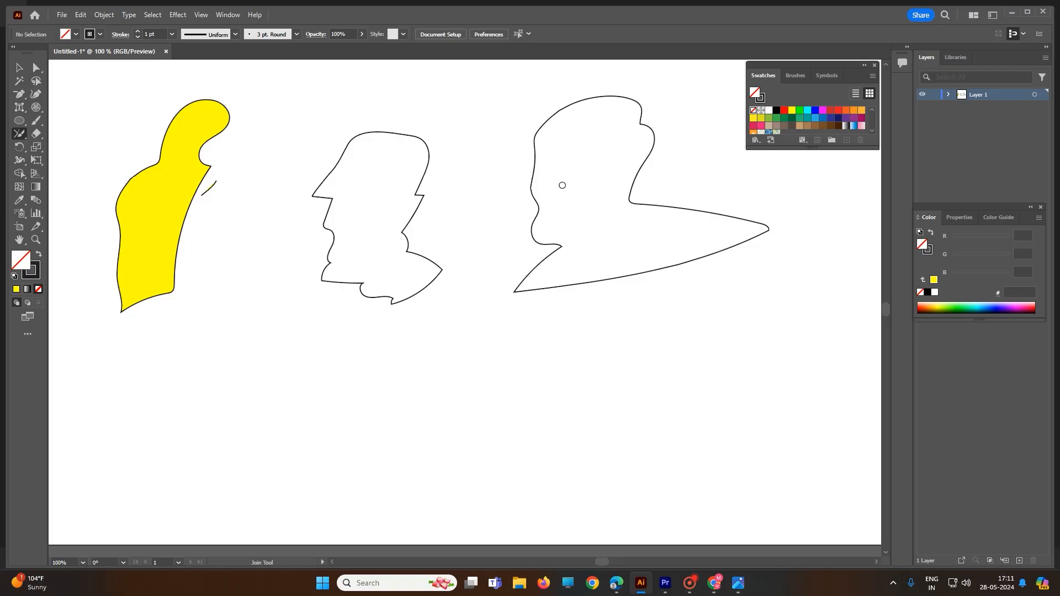
- Select the closed right-hand outline and fill it with magenta (FF00FF)
{"action": "left_click", "coordinate": [24, 67]}
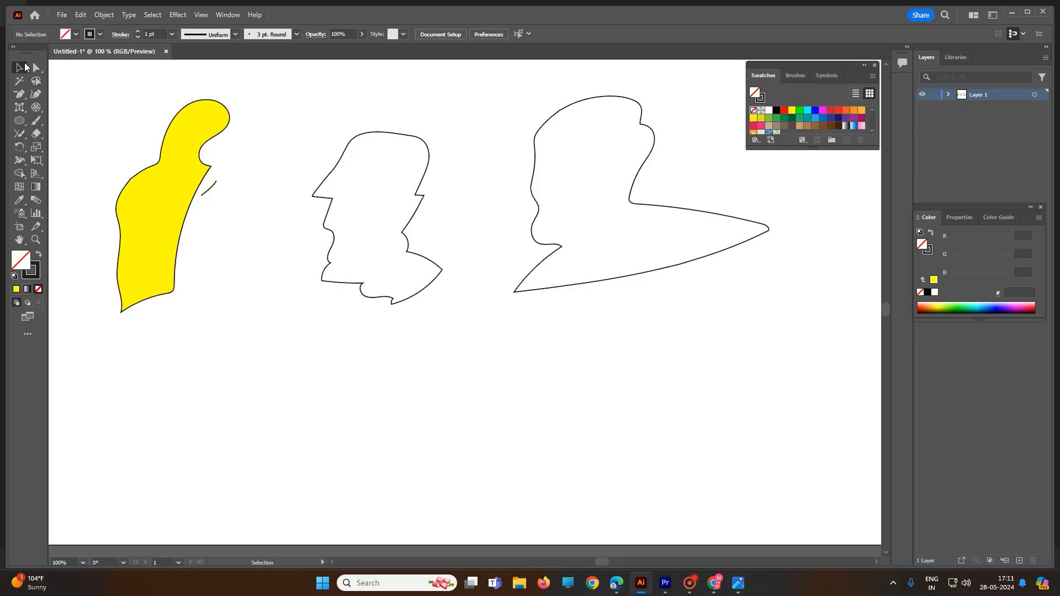
{"action": "left_click", "coordinate": [620, 269]}
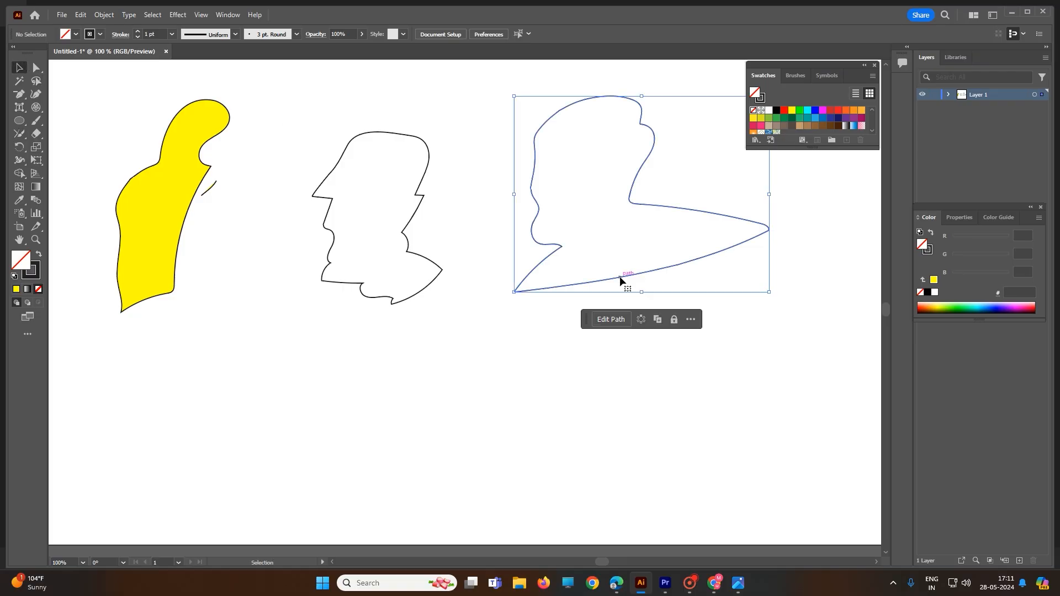
{"action": "left_click", "coordinate": [825, 112]}
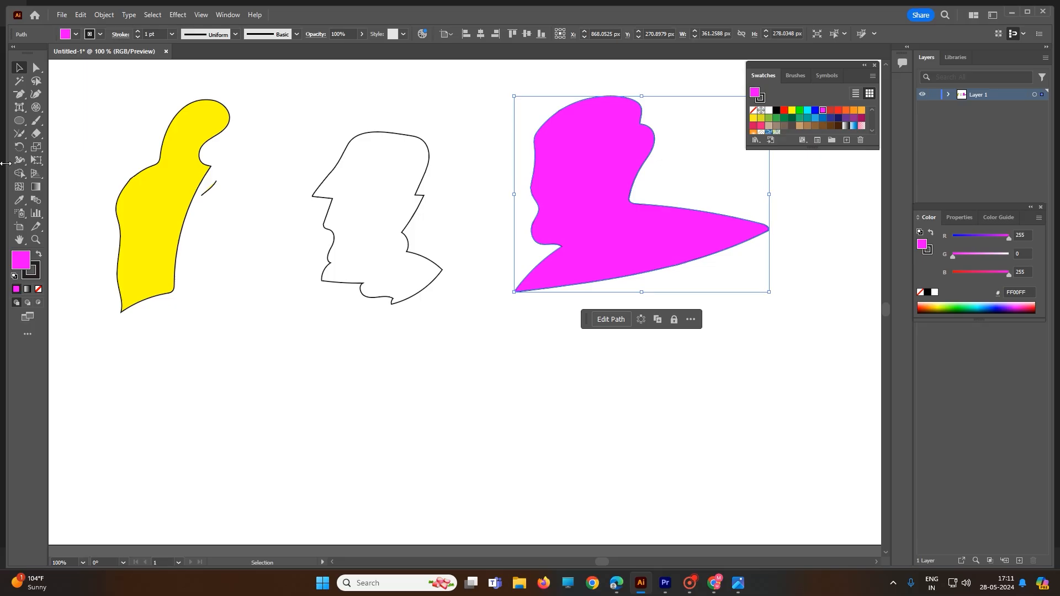
- Erase several short sections along the magenta shape's bottom edge with the Path Eraser tool
{"action": "left_click", "coordinate": [19, 136]}
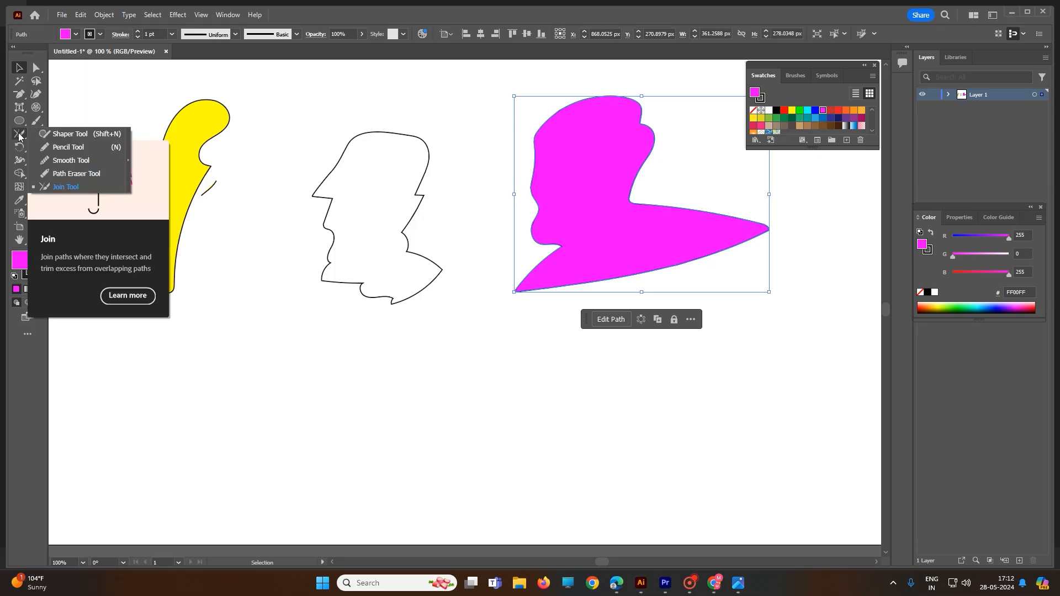
{"action": "left_click", "coordinate": [76, 173]}
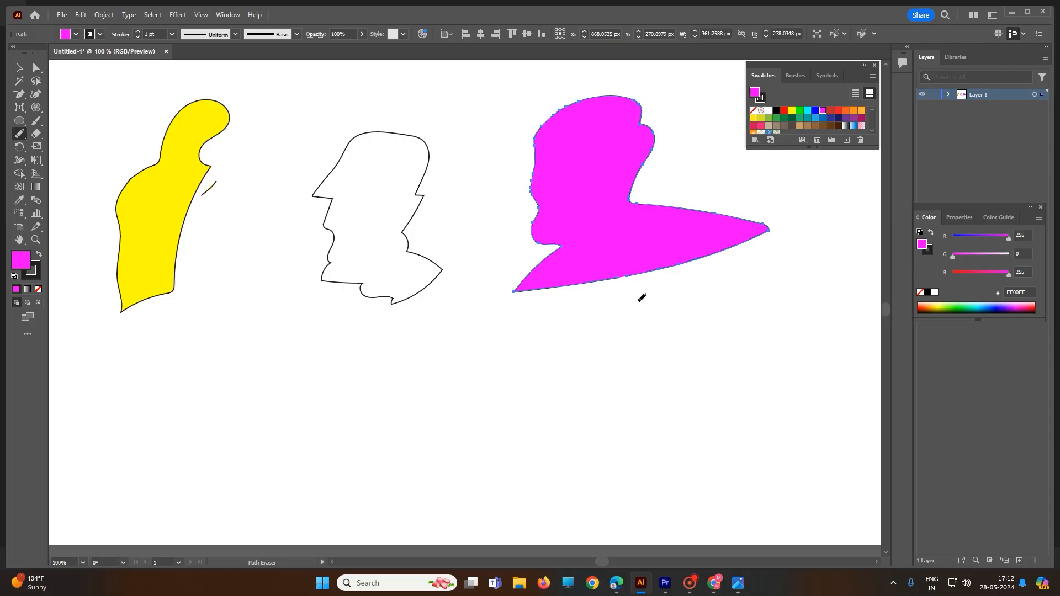
{"action": "scroll", "coordinate": [635, 292], "scroll_direction": "up", "scroll_amount": 2}
{"action": "left_click_drag", "start_coordinate": [625, 248], "coordinate": [706, 236]}
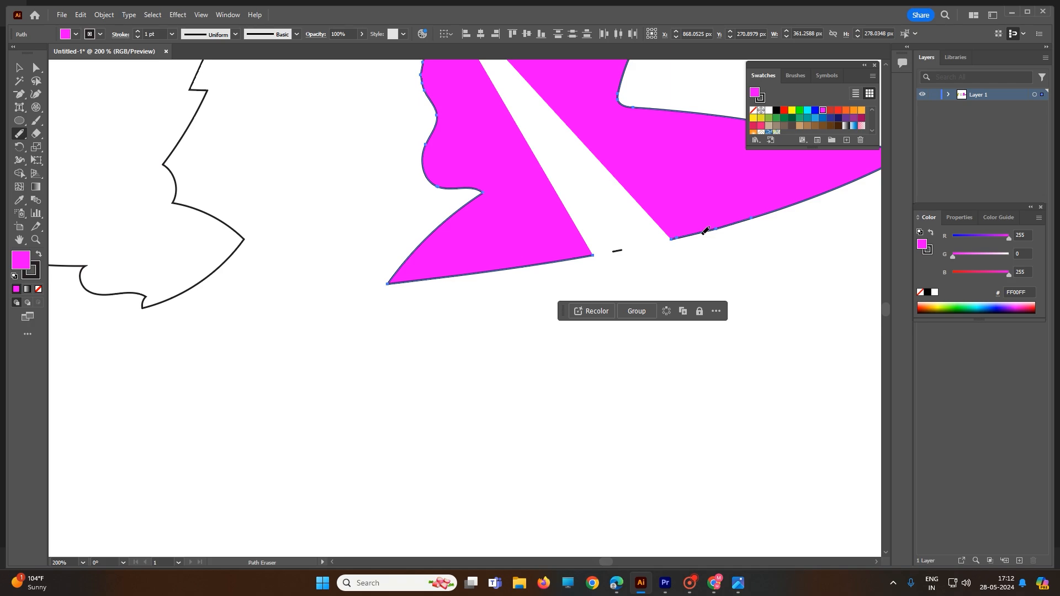
{"action": "key", "text": "ctrl+z"}
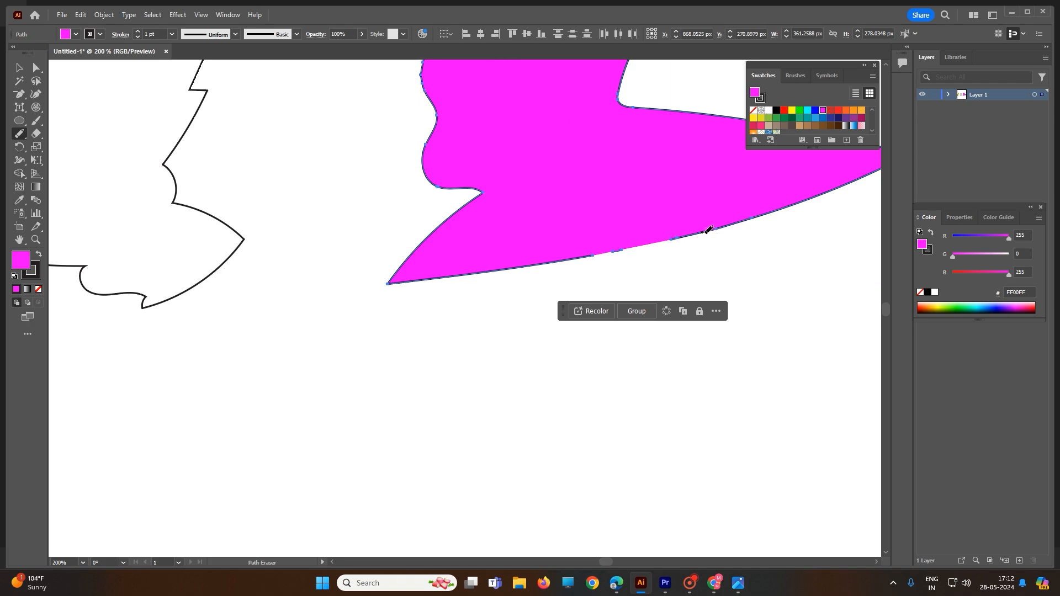
{"action": "left_click_drag", "start_coordinate": [706, 231], "coordinate": [807, 199]}
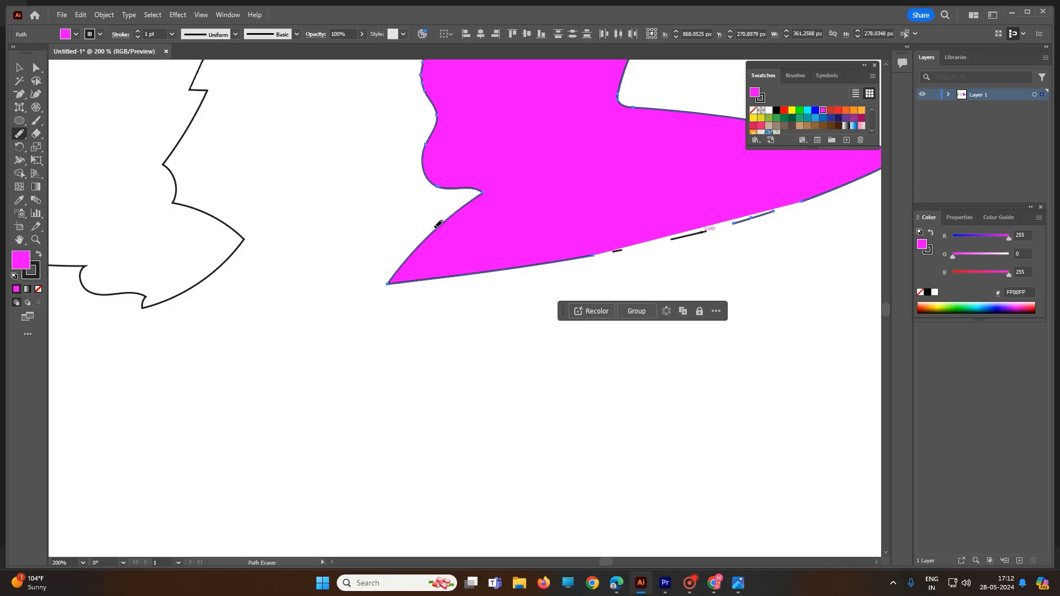
- Erase two short sections from the slanted edge at the magenta shape's lower-left tip, undoing the earlier erase strokes there
{"action": "left_click_drag", "start_coordinate": [436, 226], "coordinate": [444, 221]}
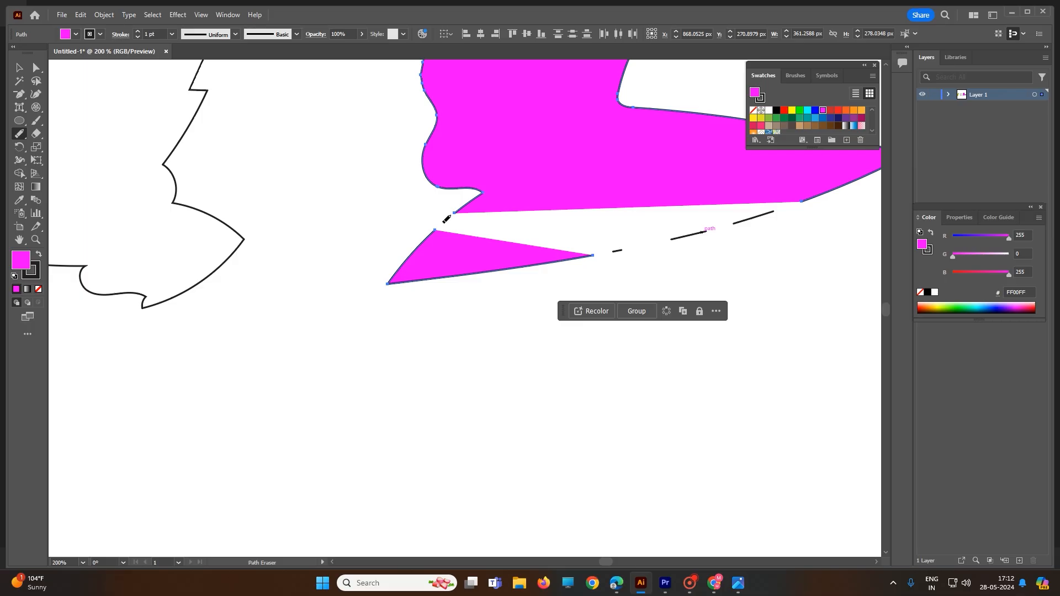
{"action": "key", "text": "ctrl+z"}
{"action": "scroll", "coordinate": [449, 215], "scroll_direction": "up", "scroll_amount": 2}
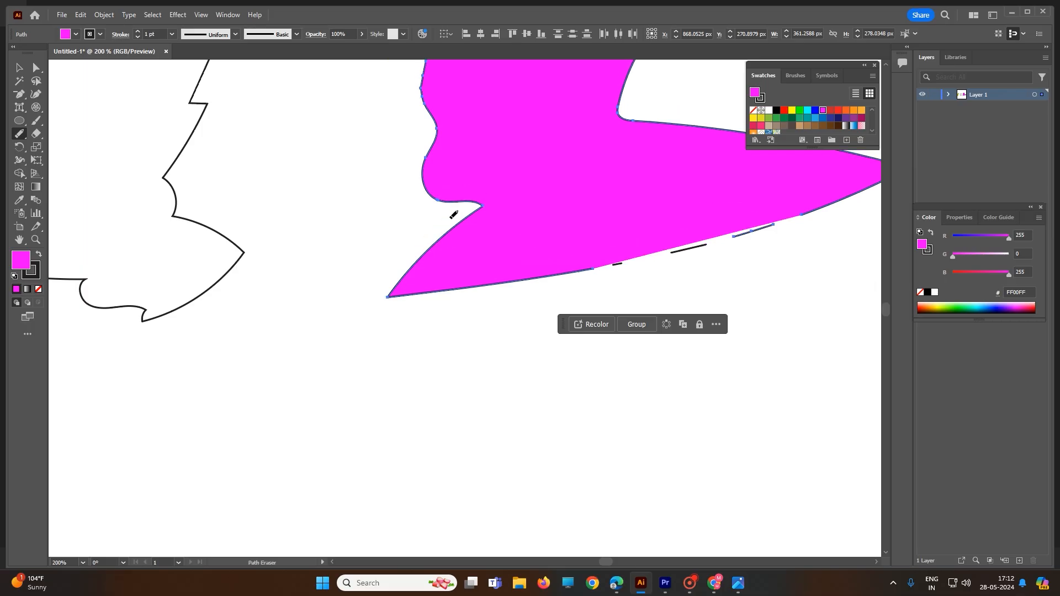
{"action": "scroll", "coordinate": [454, 259], "scroll_direction": "up", "scroll_amount": 5}
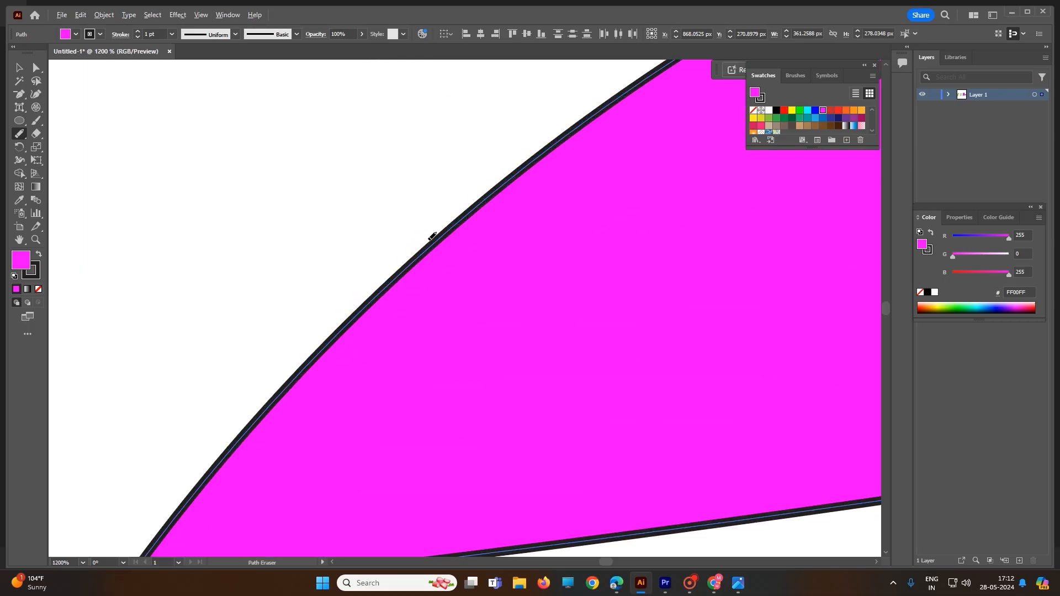
{"action": "left_click_drag", "start_coordinate": [442, 235], "coordinate": [403, 261]}
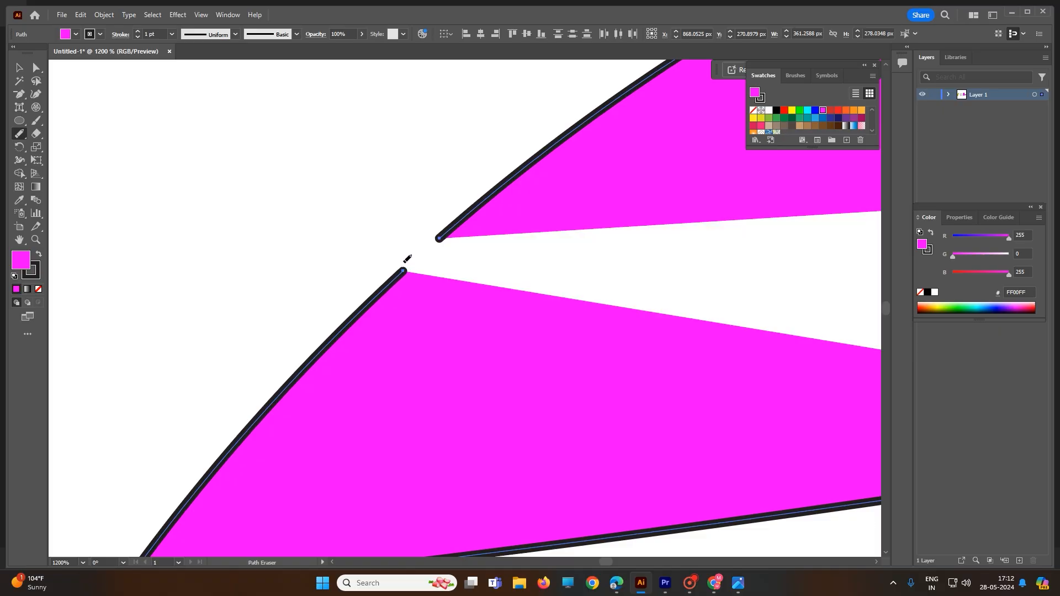
{"action": "key", "text": "ctrl+z"}
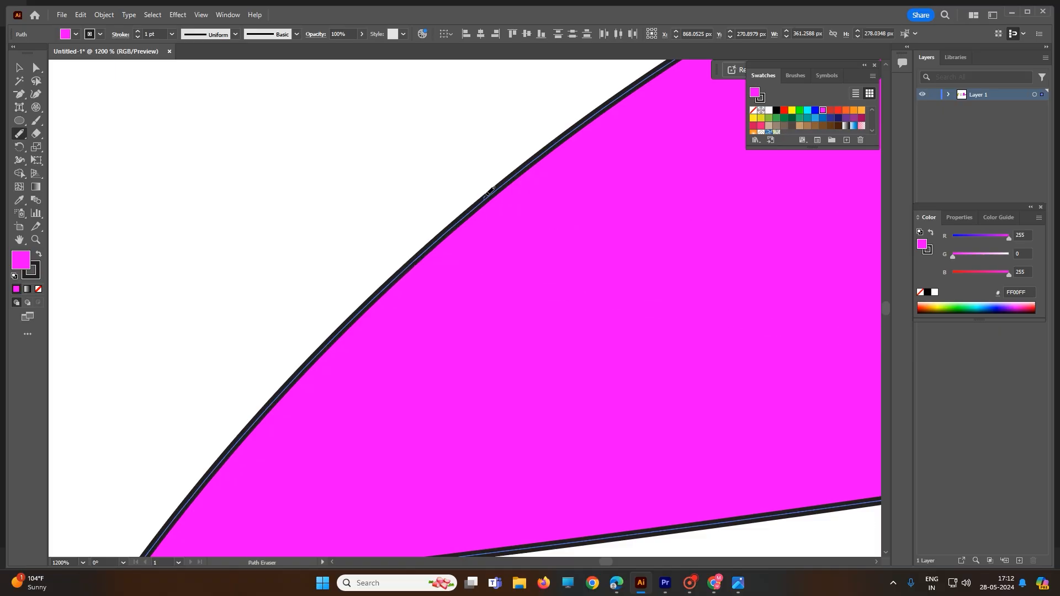
{"action": "left_click_drag", "start_coordinate": [489, 190], "coordinate": [548, 159]}
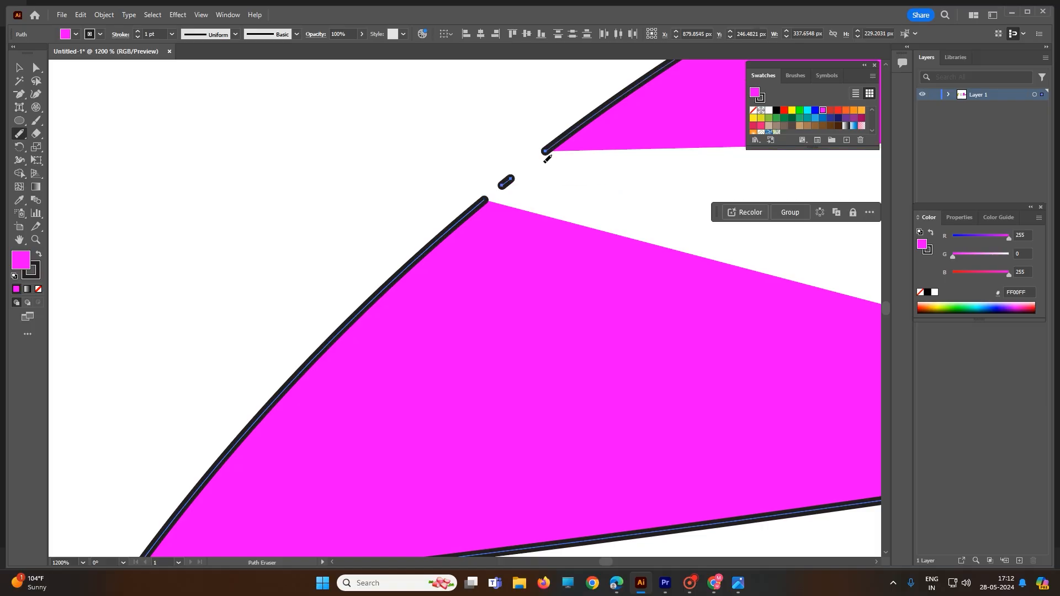
- Draw a closed, curved freehand outline about 442 by 212 px with the Pencil tool below the yellow shape
{"action": "scroll", "coordinate": [457, 237], "scroll_direction": "down", "scroll_amount": 3}
{"action": "scroll", "coordinate": [457, 240], "scroll_direction": "down", "scroll_amount": 10}
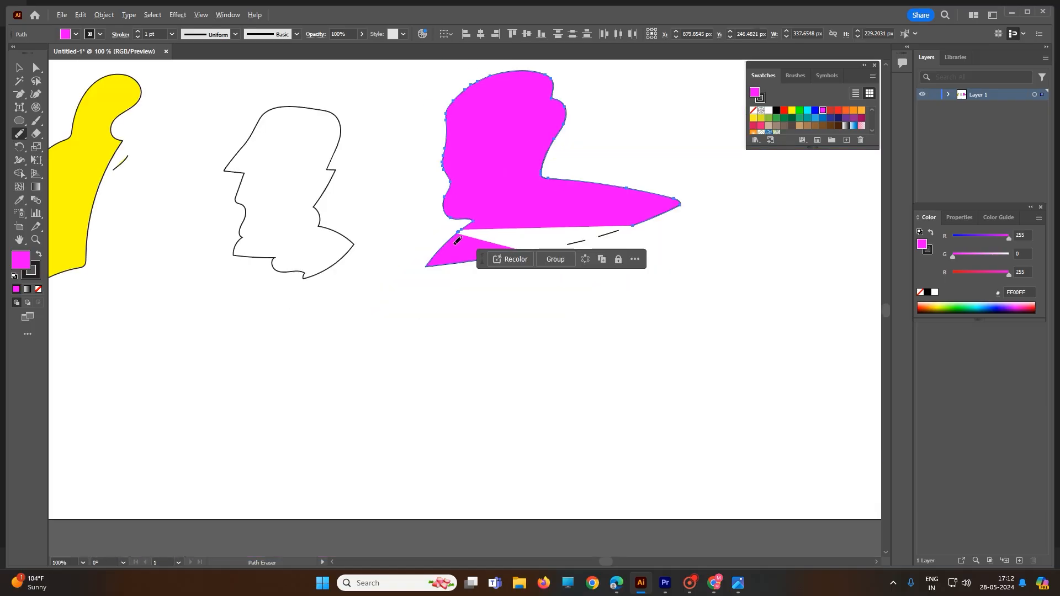
{"action": "left_click", "coordinate": [21, 135]}
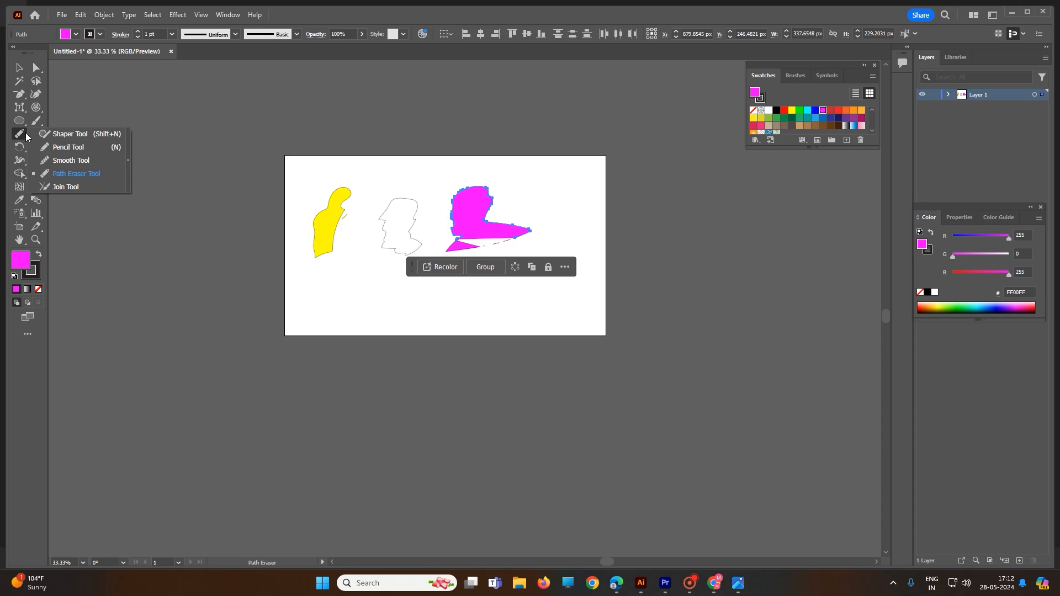
{"action": "left_click", "coordinate": [57, 148]}
{"action": "mouse_move", "coordinate": [297, 279]}
{"action": "left_mouse_down"}
{"action": "mouse_move", "coordinate": [383, 287]}
{"action": "mouse_move", "coordinate": [338, 327]}
{"action": "mouse_move", "coordinate": [327, 294]}
{"action": "mouse_move", "coordinate": [287, 290]}
{"action": "mouse_move", "coordinate": [303, 276]}
{"action": "left_mouse_up"}
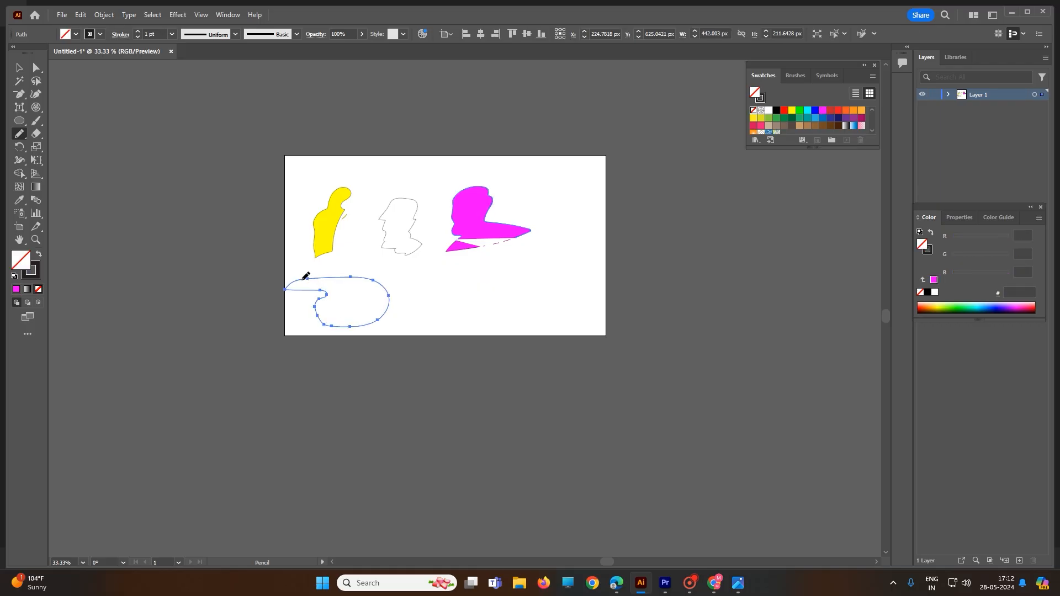
- Draw three shapes with the Shaper tool: a rectangle below the magenta shape, another at the artboard's right edge, and a triangle between them and the top edge
{"action": "right_click", "coordinate": [19, 134]}
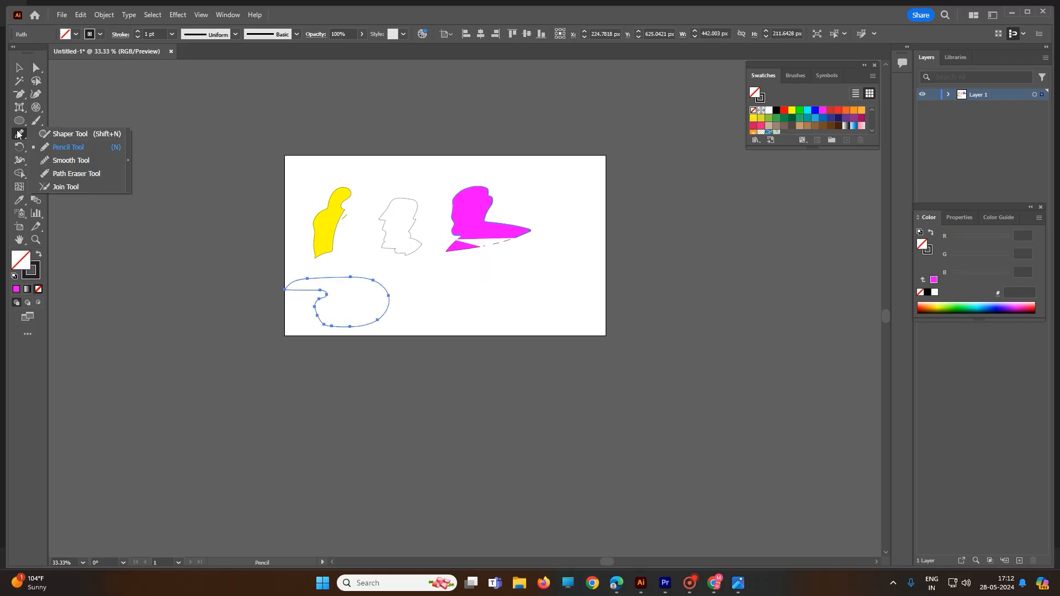
{"action": "left_click", "coordinate": [71, 134]}
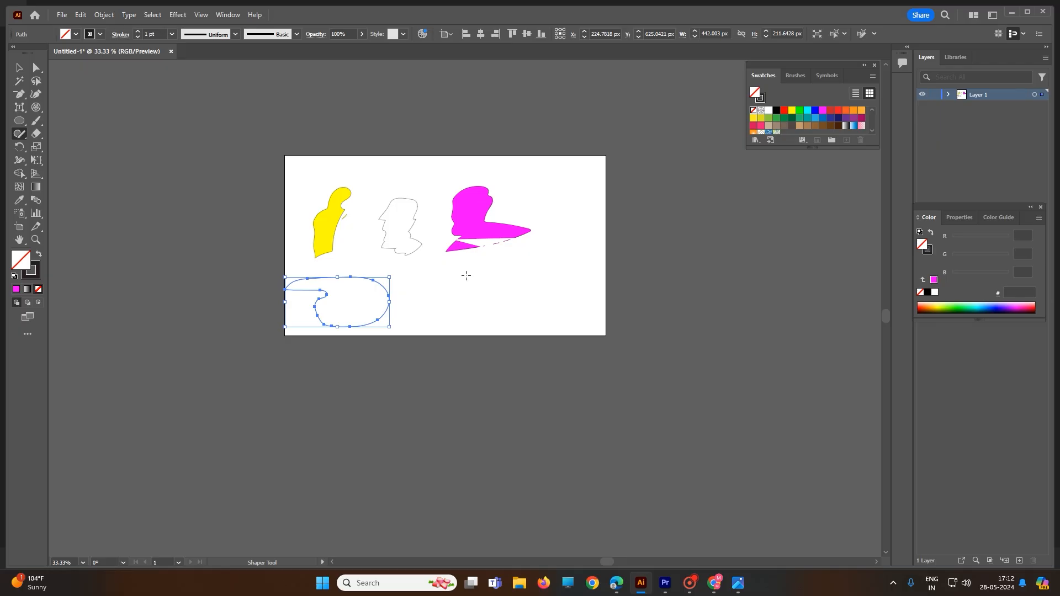
{"action": "left_click_drag", "start_coordinate": [467, 299], "coordinate": [559, 304]}
{"action": "left_click_drag", "start_coordinate": [463, 275], "coordinate": [462, 275]}
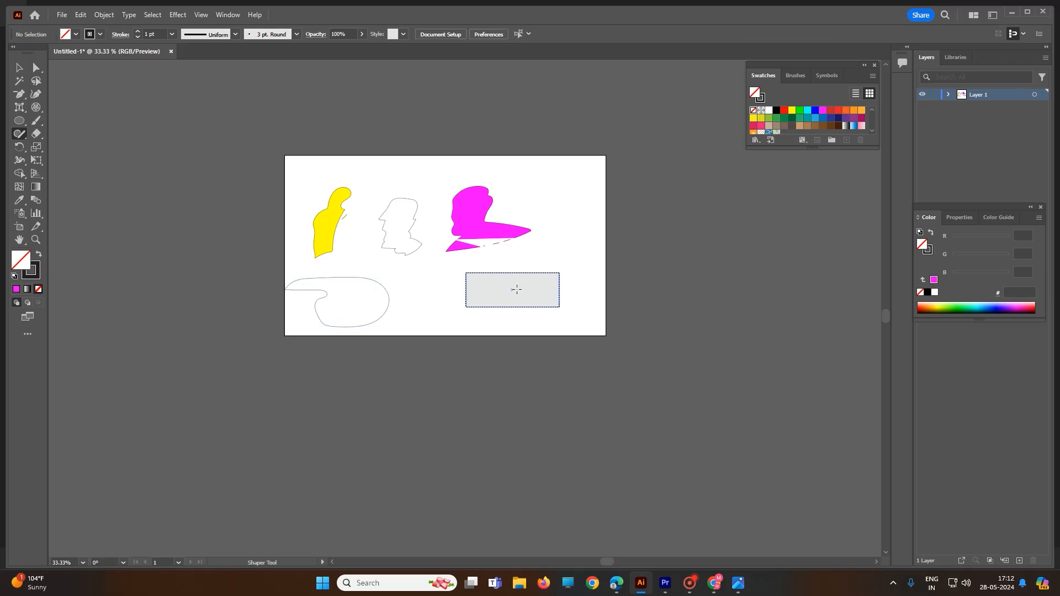
{"action": "mouse_move", "coordinate": [551, 198]}
{"action": "left_mouse_down"}
{"action": "mouse_move", "coordinate": [553, 229]}
{"action": "mouse_move", "coordinate": [607, 230]}
{"action": "mouse_move", "coordinate": [599, 200]}
{"action": "mouse_move", "coordinate": [552, 198]}
{"action": "left_mouse_up"}
{"action": "mouse_move", "coordinate": [519, 163]}
{"action": "left_mouse_down"}
{"action": "mouse_move", "coordinate": [488, 211]}
{"action": "mouse_move", "coordinate": [557, 212]}
{"action": "mouse_move", "coordinate": [529, 160]}
{"action": "left_mouse_up"}
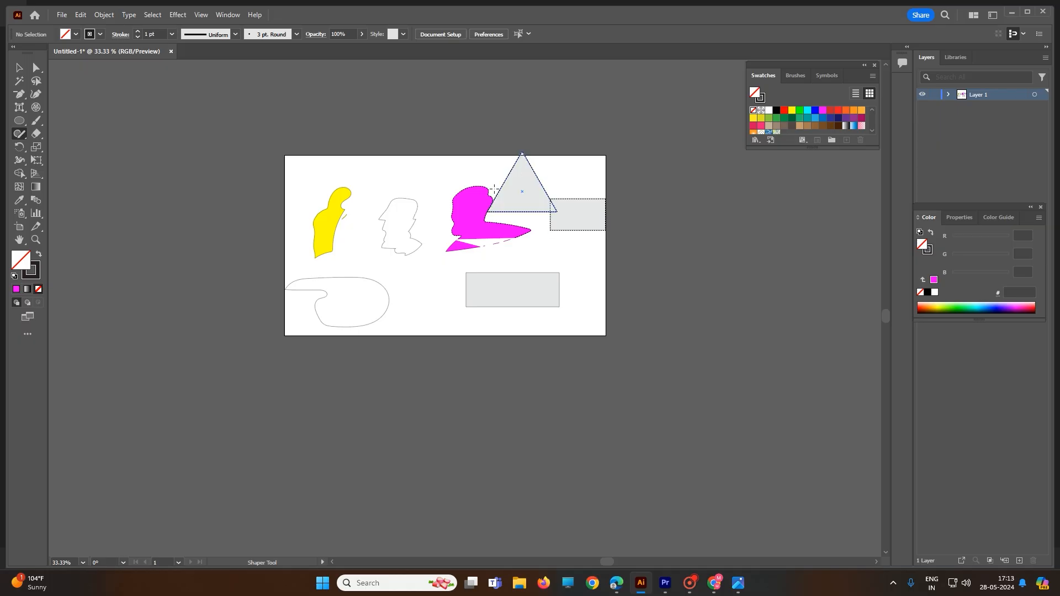
- Try to smooth the lower-left edge of the unselected middle face outline with the Smooth tool
{"action": "left_click", "coordinate": [19, 136]}
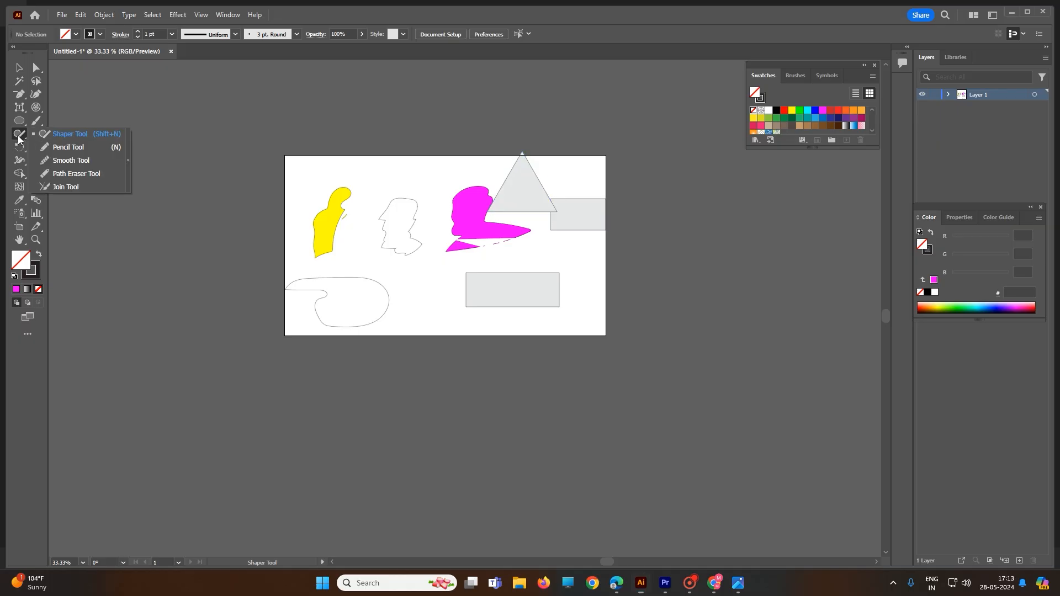
{"action": "left_click", "coordinate": [62, 161]}
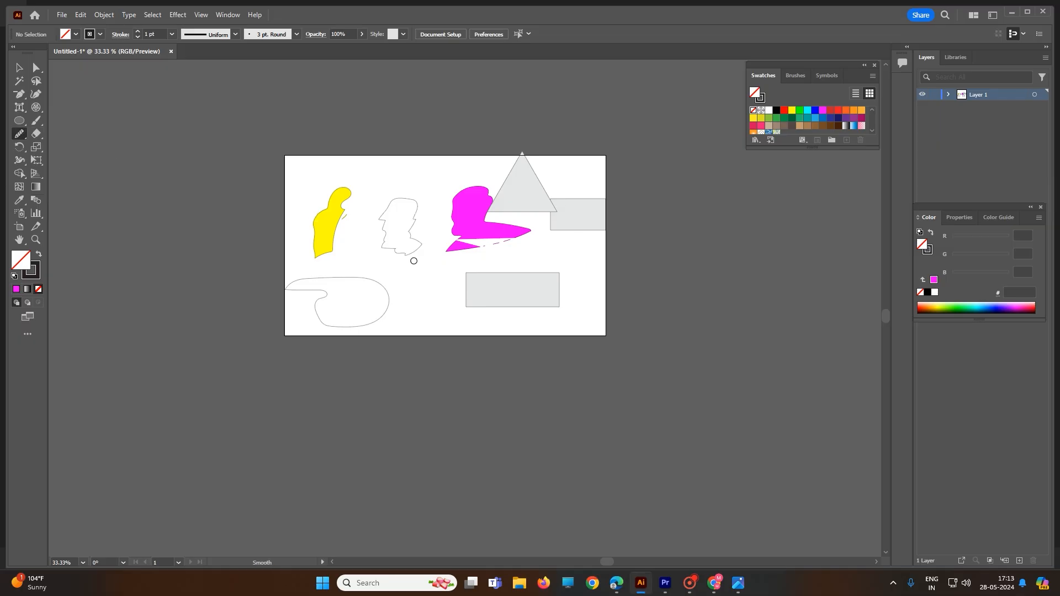
{"action": "scroll", "coordinate": [405, 256], "scroll_direction": "up", "scroll_amount": 4}
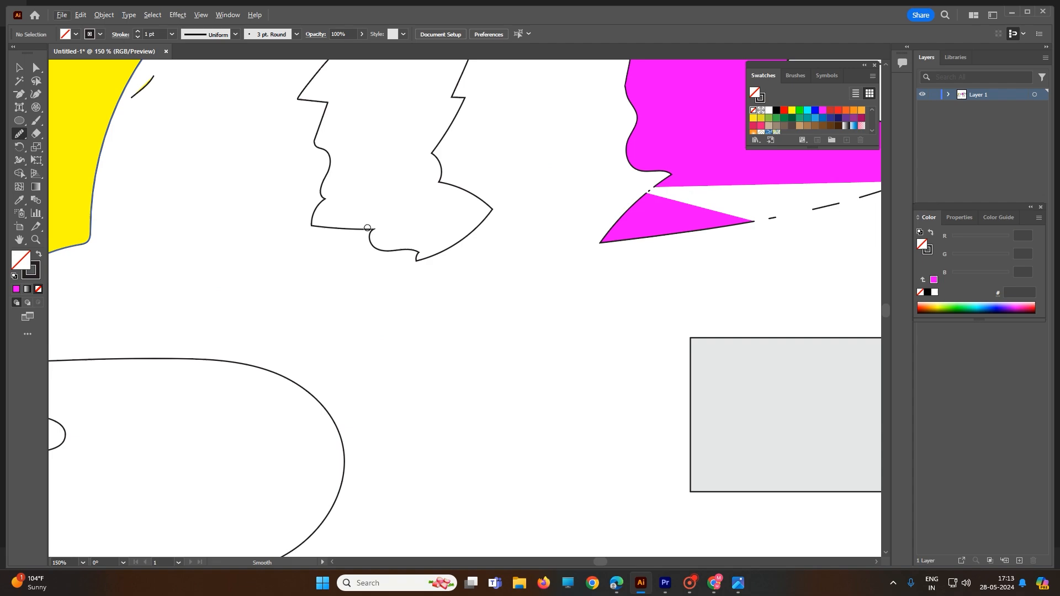
{"action": "left_click_drag", "start_coordinate": [367, 228], "coordinate": [372, 246]}
- Select the middle face outline and smooth its left side, top curve and right side with the Smooth tool
{"action": "left_click", "coordinate": [18, 68]}
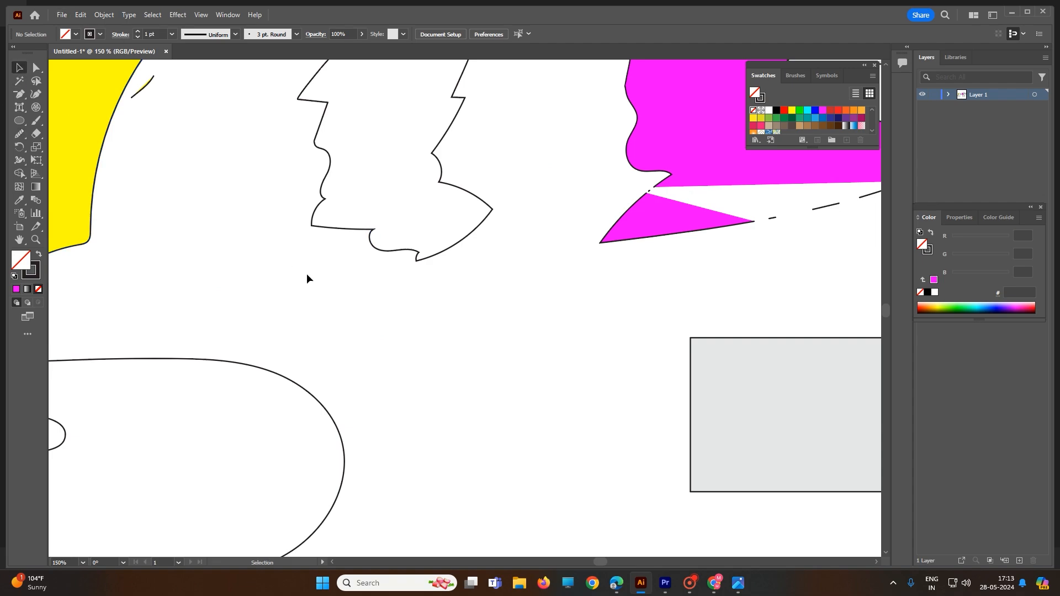
{"action": "scroll", "coordinate": [310, 275], "scroll_direction": "up", "scroll_amount": 1}
{"action": "scroll", "coordinate": [312, 276], "scroll_direction": "up", "scroll_amount": 1}
{"action": "scroll", "coordinate": [311, 276], "scroll_direction": "down", "scroll_amount": 5}
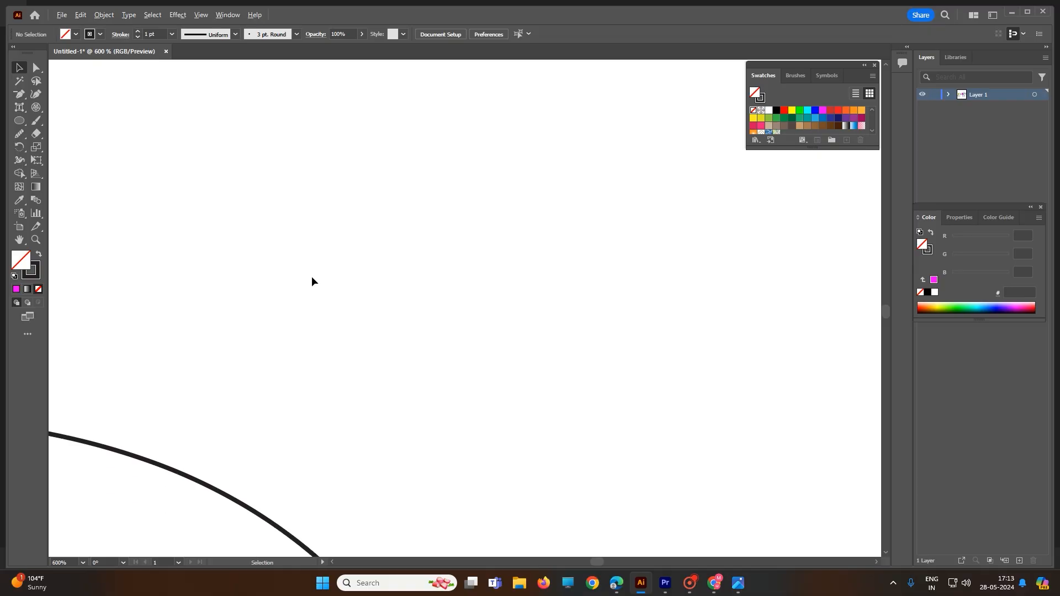
{"action": "left_click_drag", "start_coordinate": [303, 149], "coordinate": [397, 267]}
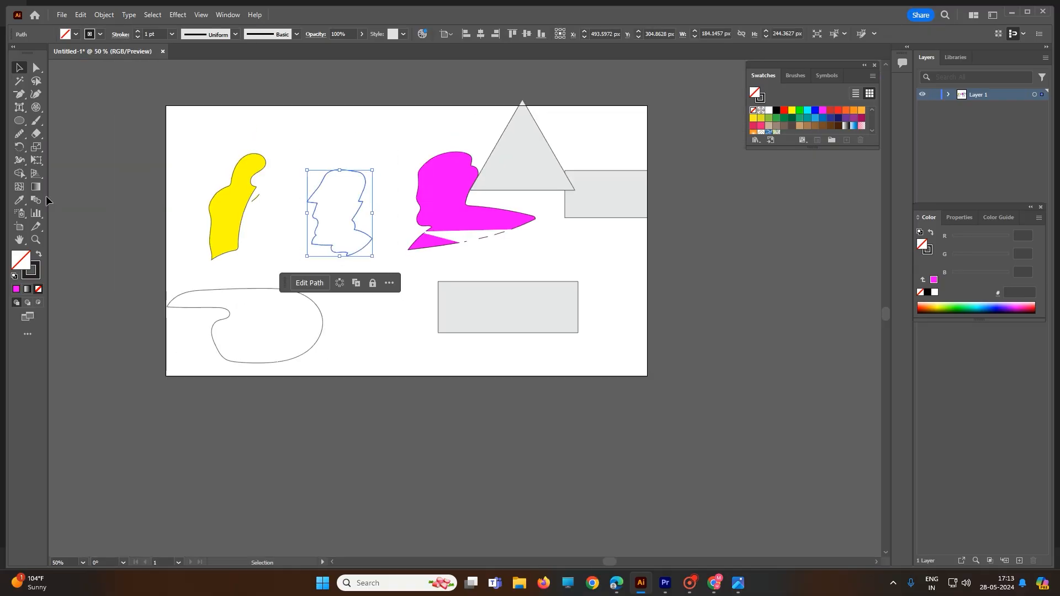
{"action": "left_click", "coordinate": [19, 134]}
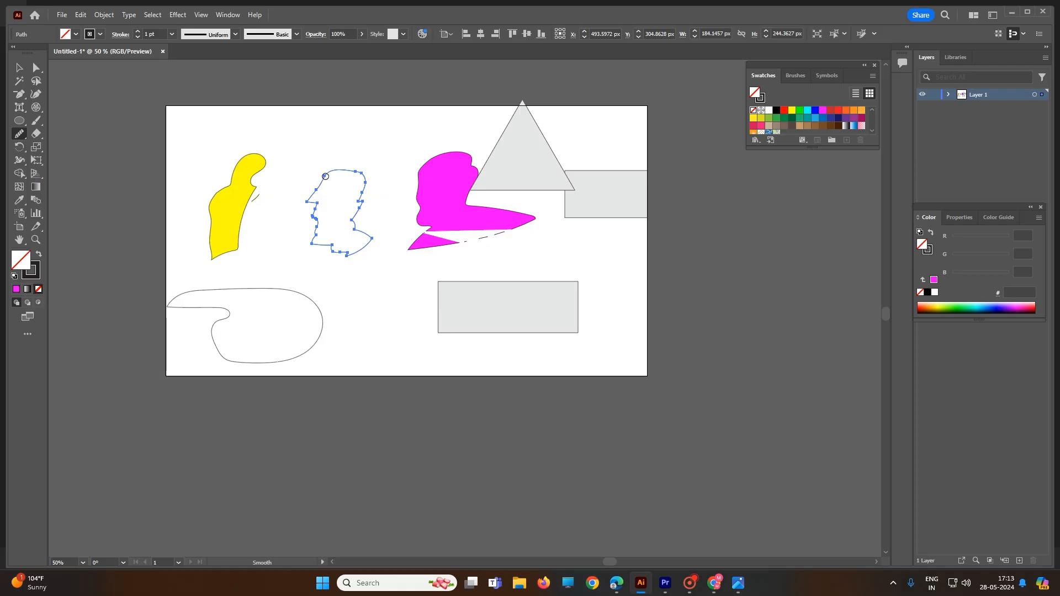
{"action": "mouse_move", "coordinate": [322, 181]}
{"action": "left_mouse_down"}
{"action": "mouse_move", "coordinate": [315, 219]}
{"action": "mouse_move", "coordinate": [332, 252]}
{"action": "left_mouse_up"}
{"action": "mouse_move", "coordinate": [324, 178]}
{"action": "left_mouse_down"}
{"action": "mouse_move", "coordinate": [321, 239]}
{"action": "mouse_move", "coordinate": [336, 252]}
{"action": "left_mouse_up"}
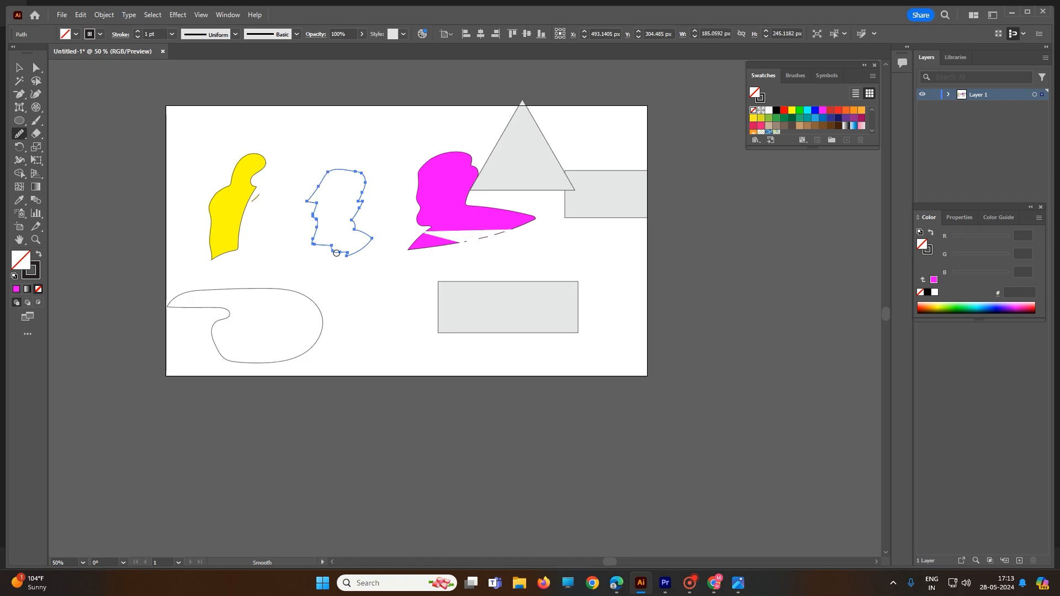
{"action": "left_click_drag", "start_coordinate": [355, 172], "coordinate": [356, 235]}
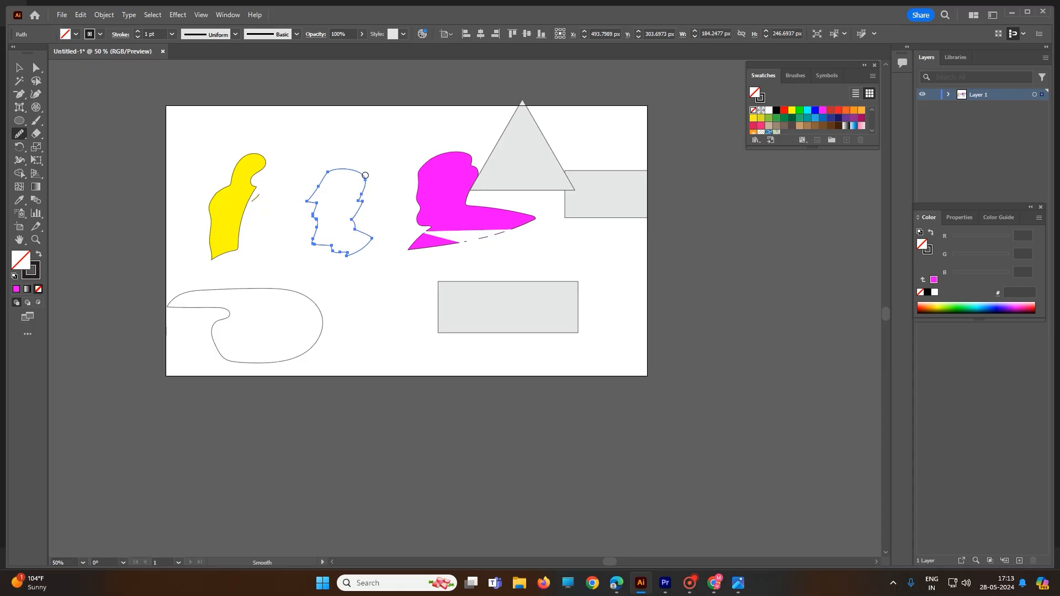
{"action": "left_click_drag", "start_coordinate": [365, 175], "coordinate": [355, 231]}
{"action": "mouse_move", "coordinate": [363, 181]}
{"action": "left_mouse_down"}
{"action": "mouse_move", "coordinate": [356, 231]}
{"action": "mouse_move", "coordinate": [374, 236]}
{"action": "mouse_move", "coordinate": [359, 200]}
{"action": "left_mouse_up"}
- Close the gaps along the magenta shape's bottom edge and lower-left neck with the Join tool
{"action": "left_click", "coordinate": [19, 134]}
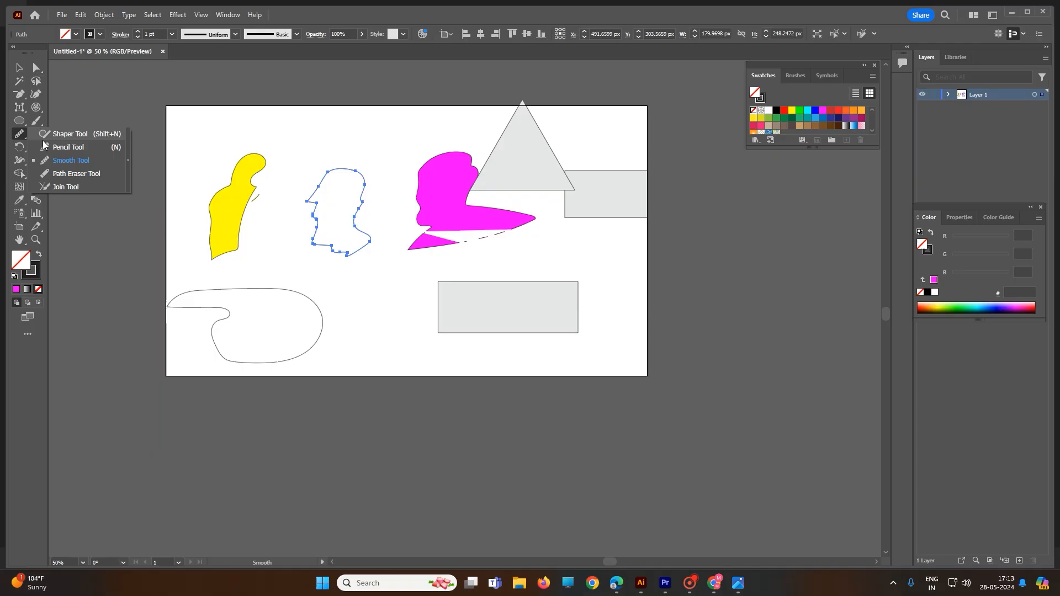
{"action": "left_click", "coordinate": [76, 187]}
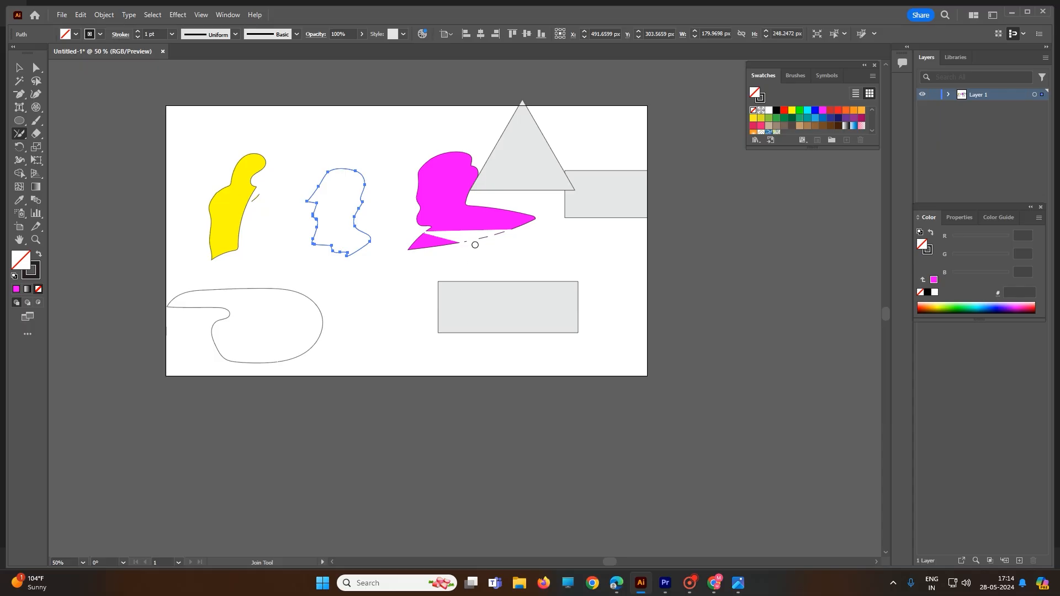
{"action": "mouse_move", "coordinate": [485, 232]}
{"action": "left_mouse_down"}
{"action": "mouse_move", "coordinate": [487, 261]}
{"action": "mouse_move", "coordinate": [459, 256]}
{"action": "mouse_move", "coordinate": [462, 238]}
{"action": "mouse_move", "coordinate": [520, 222]}
{"action": "mouse_move", "coordinate": [519, 260]}
{"action": "mouse_move", "coordinate": [461, 219]}
{"action": "mouse_move", "coordinate": [493, 201]}
{"action": "mouse_move", "coordinate": [477, 269]}
{"action": "mouse_move", "coordinate": [450, 237]}
{"action": "mouse_move", "coordinate": [467, 226]}
{"action": "mouse_move", "coordinate": [439, 246]}
{"action": "mouse_move", "coordinate": [443, 223]}
{"action": "mouse_move", "coordinate": [393, 222]}
{"action": "left_mouse_up"}
{"action": "mouse_move", "coordinate": [474, 219]}
{"action": "left_mouse_down"}
{"action": "mouse_move", "coordinate": [480, 257]}
{"action": "mouse_move", "coordinate": [454, 220]}
{"action": "left_mouse_up"}
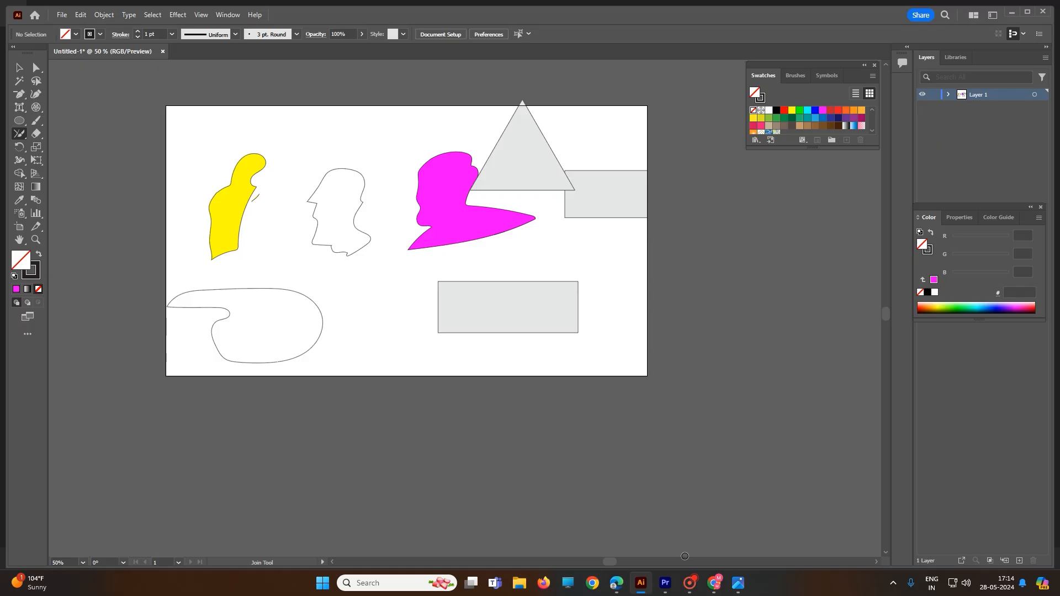
{"action": "left_click", "coordinate": [696, 587]}
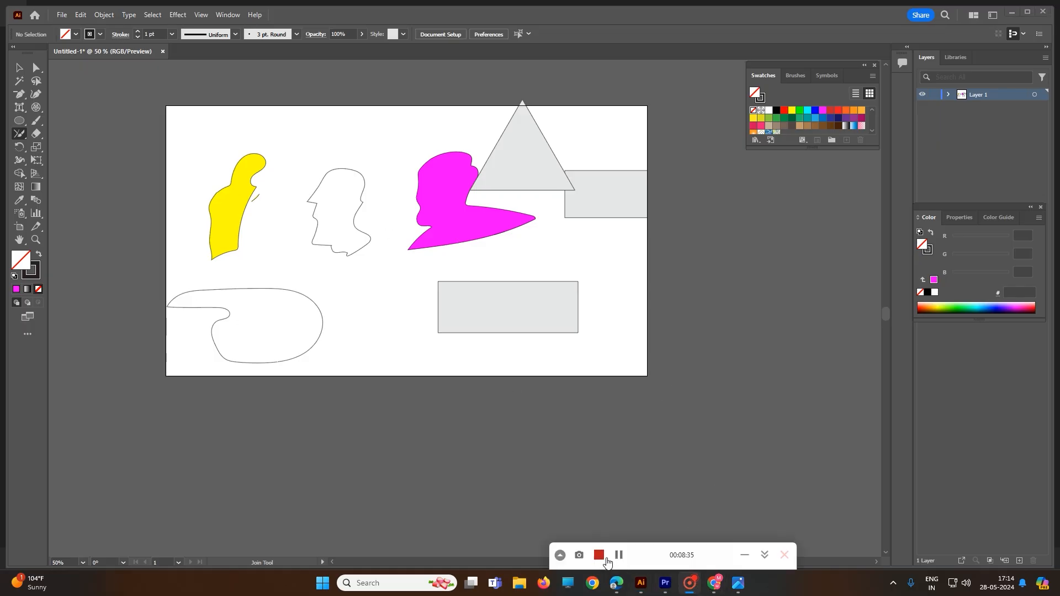